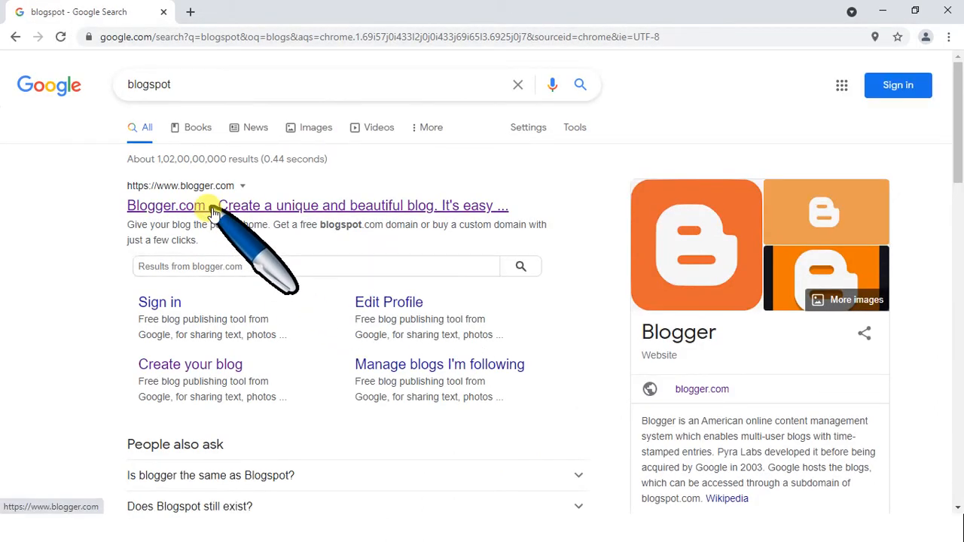
Open the Blogger website from the search results and start creating a new blog
left_click(212, 212)
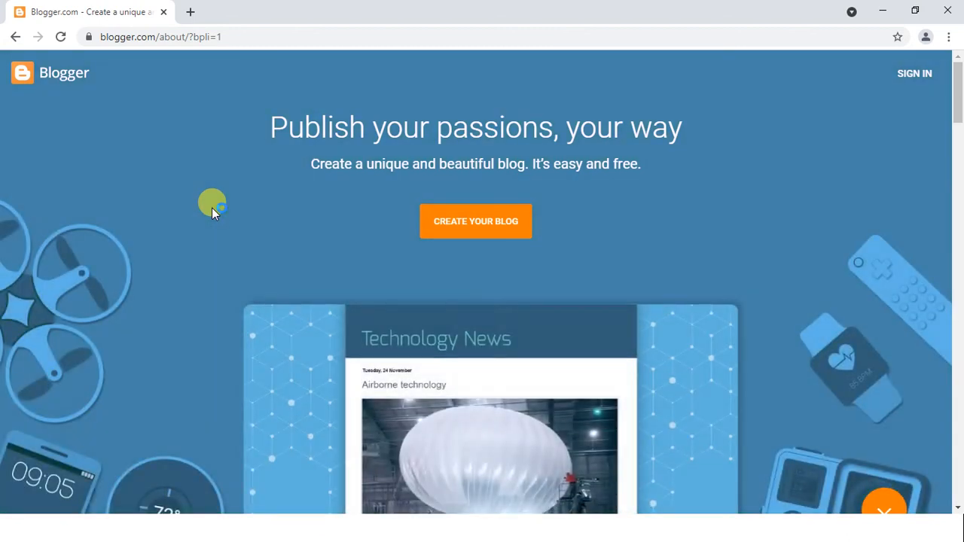
key("super+plus")
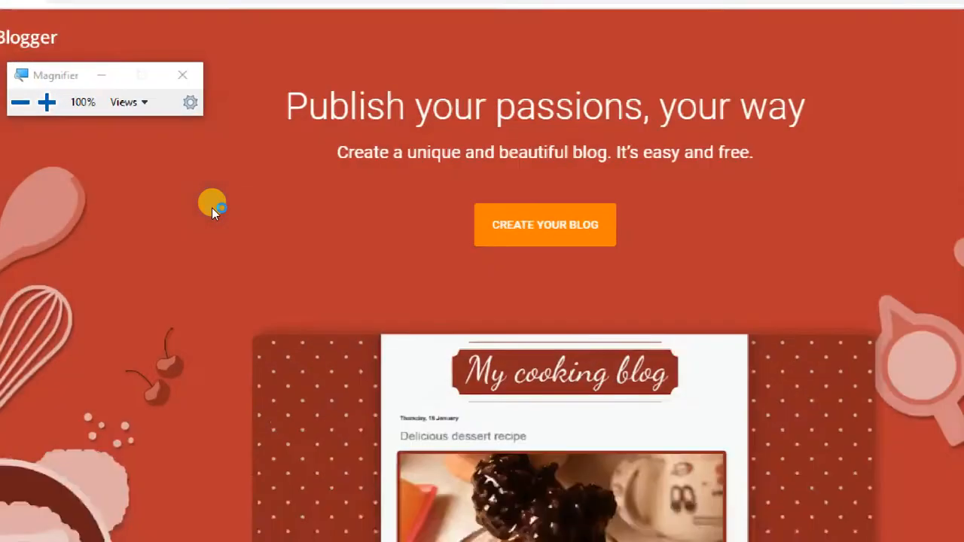
key("super+plus")
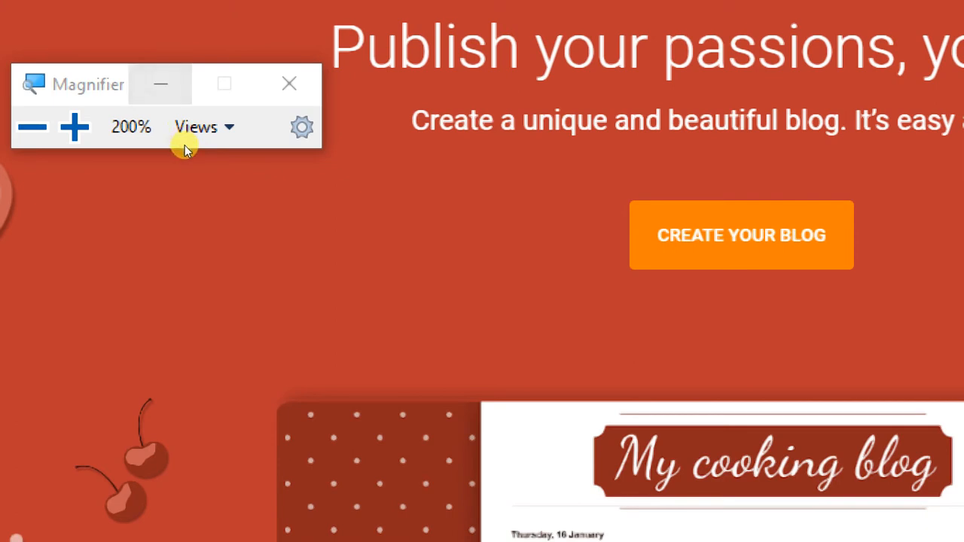
left_click(185, 78)
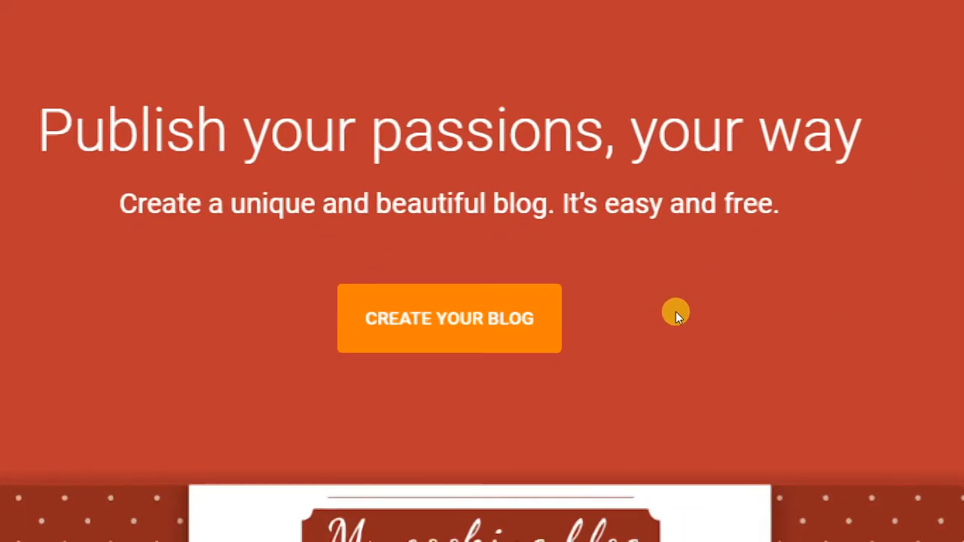
key("super+minus")
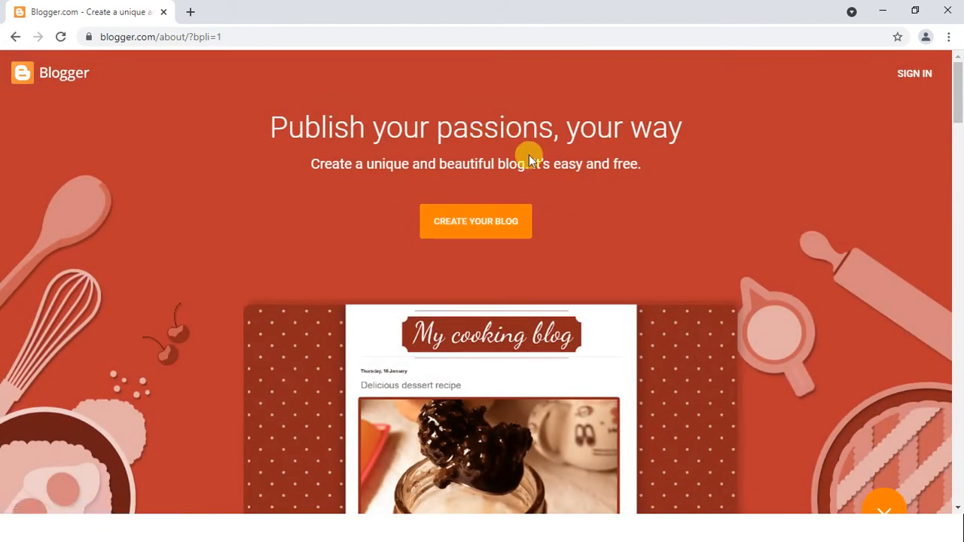
left_click(469, 233)
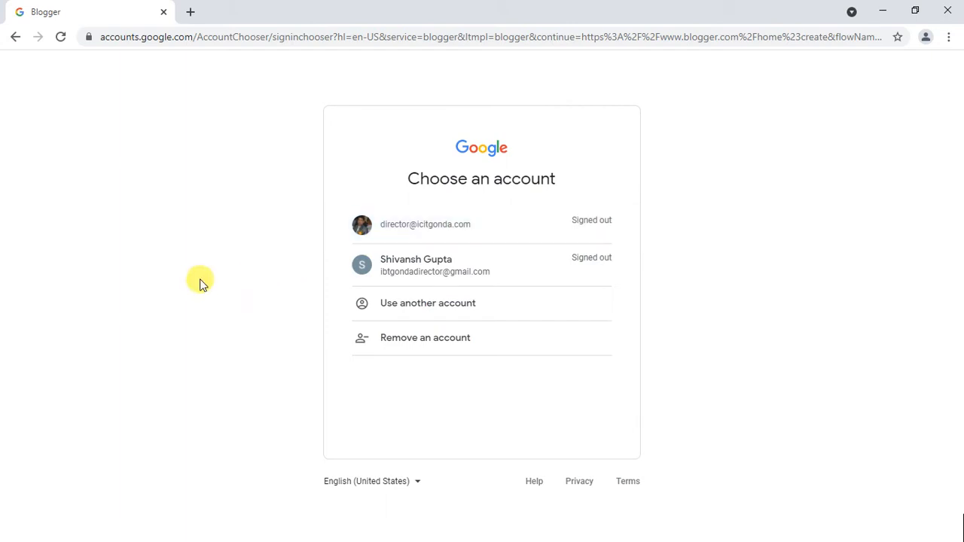
Sign in with the listed Gmail account by entering the account password, and confirm the account recovery details
left_click(416, 274)
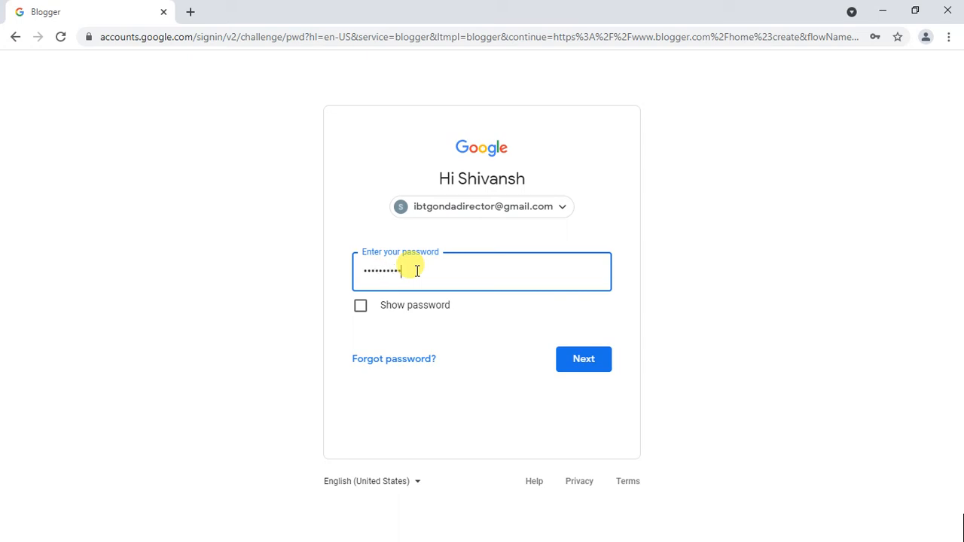
key("Return")
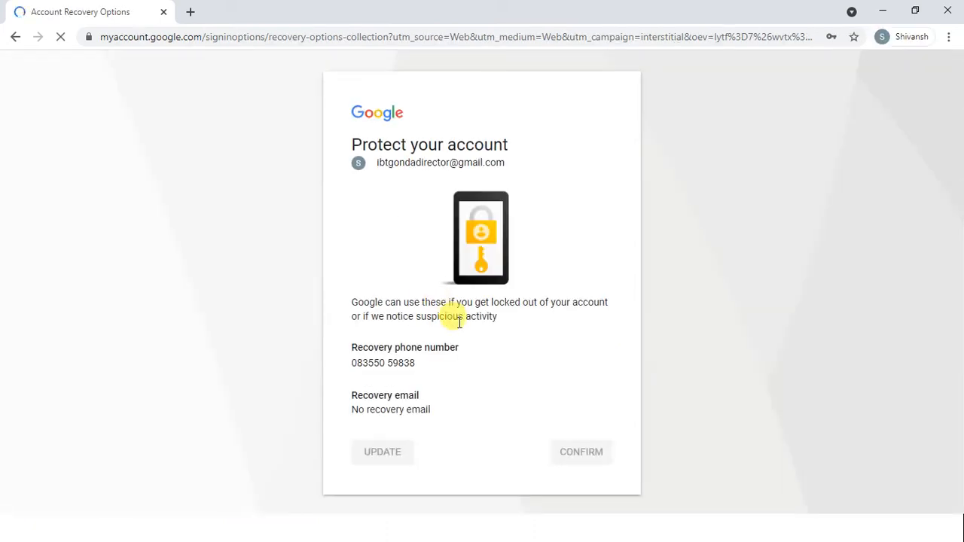
left_click(593, 466)
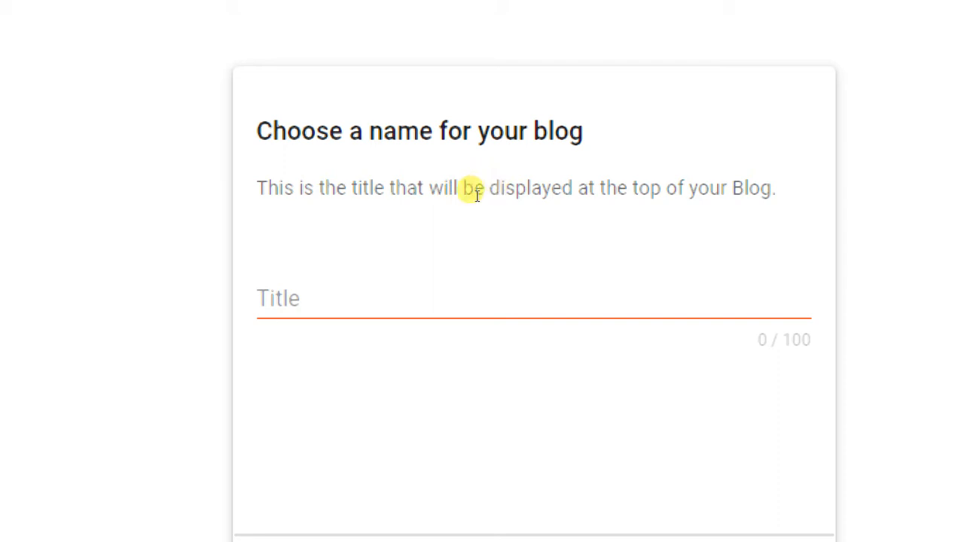
Title the blog "ICIT Online Classes" and continue to the URL choice
left_click(388, 247)
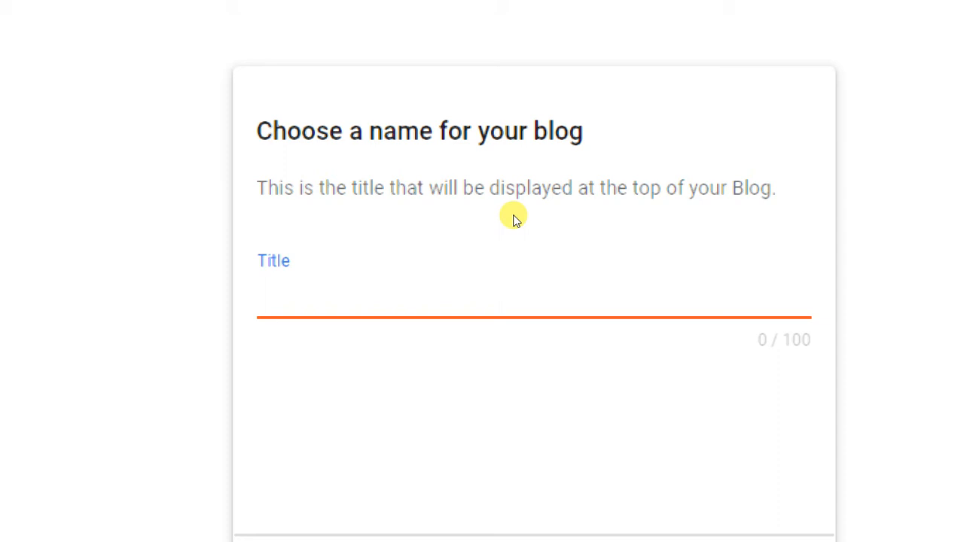
type("ICIT Online ")
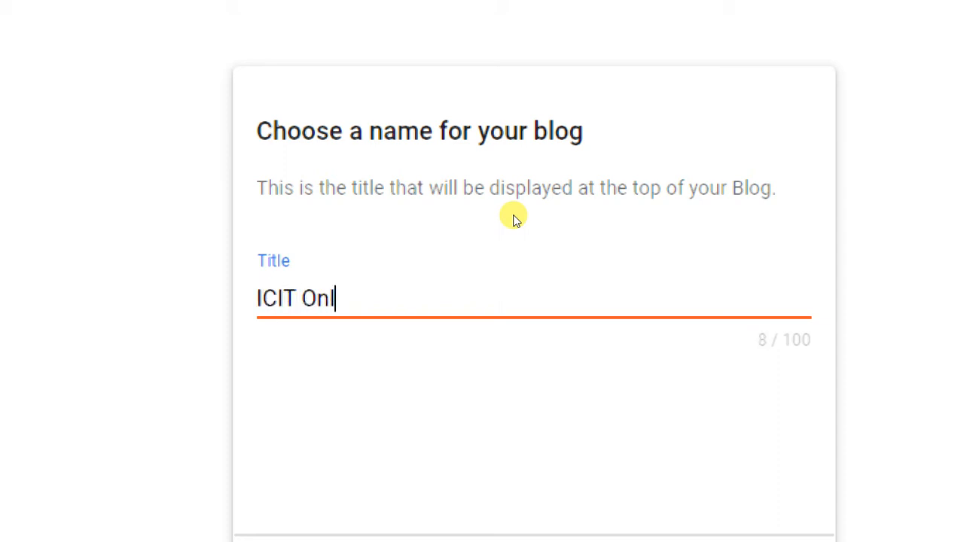
type("Classes")
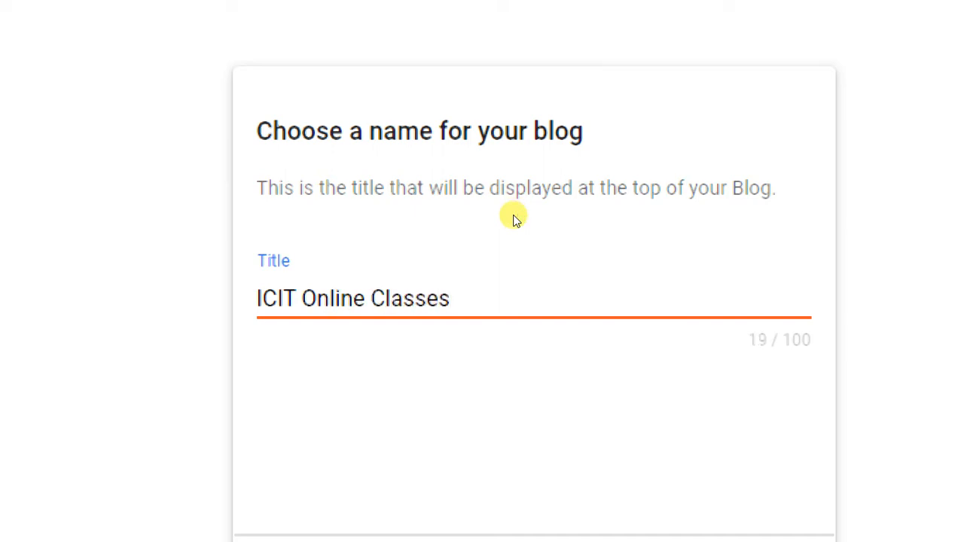
key("Return")
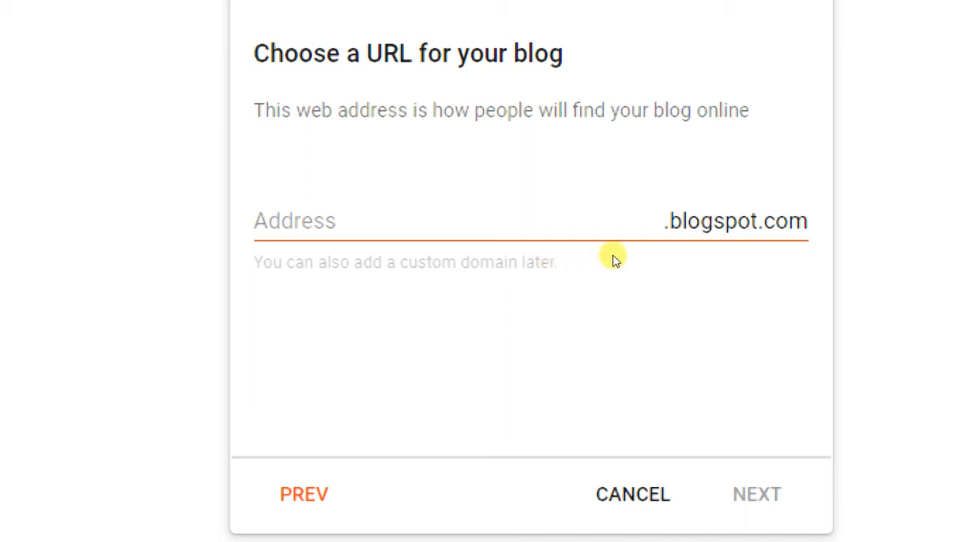
Set the blog address to dcawd.blogspot.com and continue to the display name
left_click(377, 249)
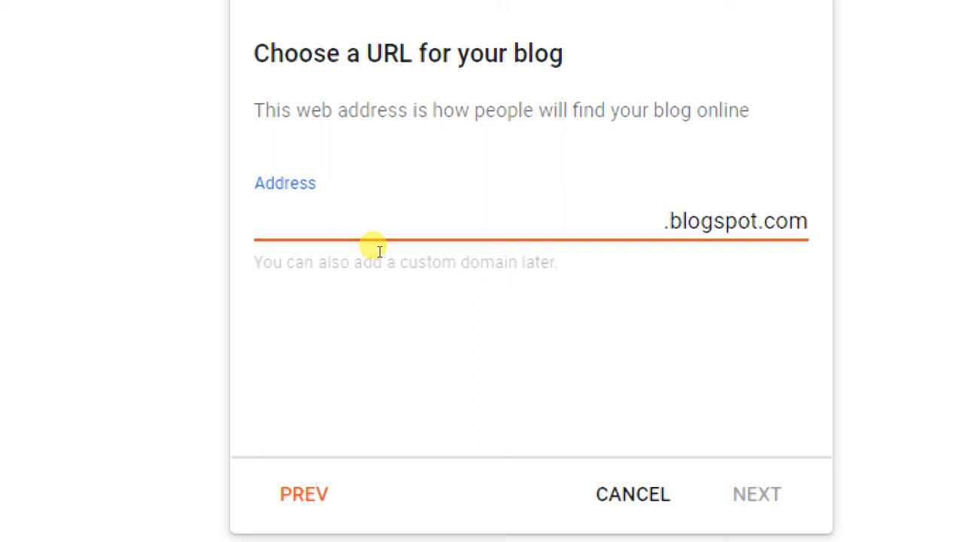
type("dcaw")
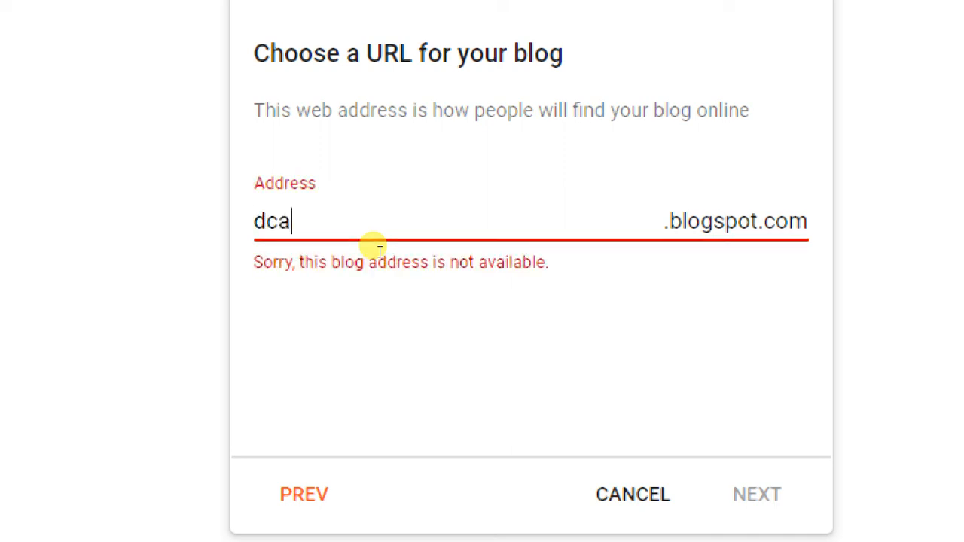
type("d")
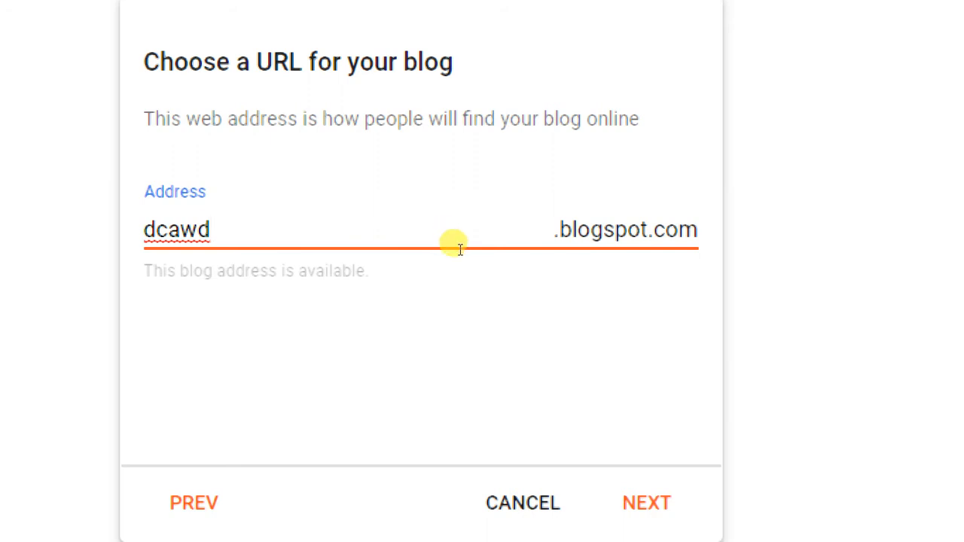
key("Return")
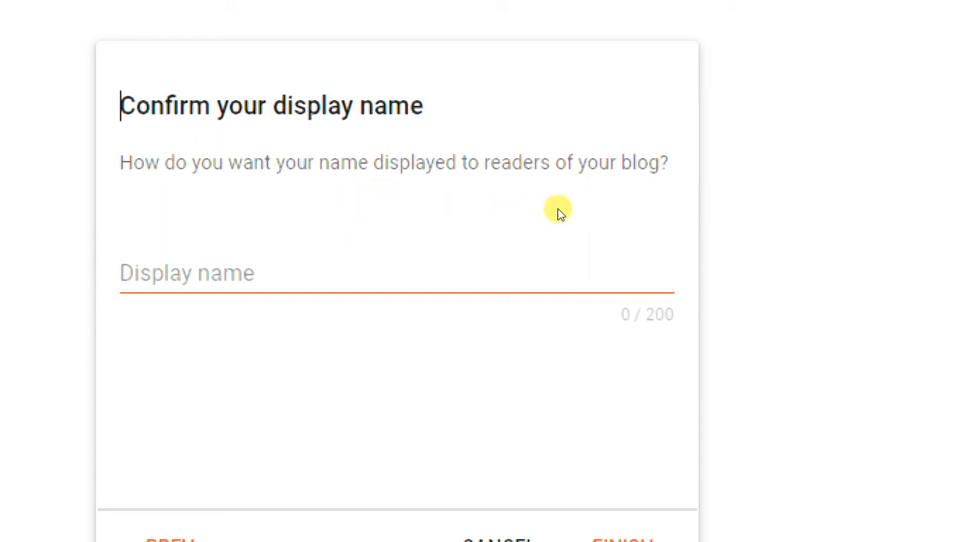
Set the display name to "ICIT Online Classes" and finish creating the blog
left_click(420, 250)
type("ICI")
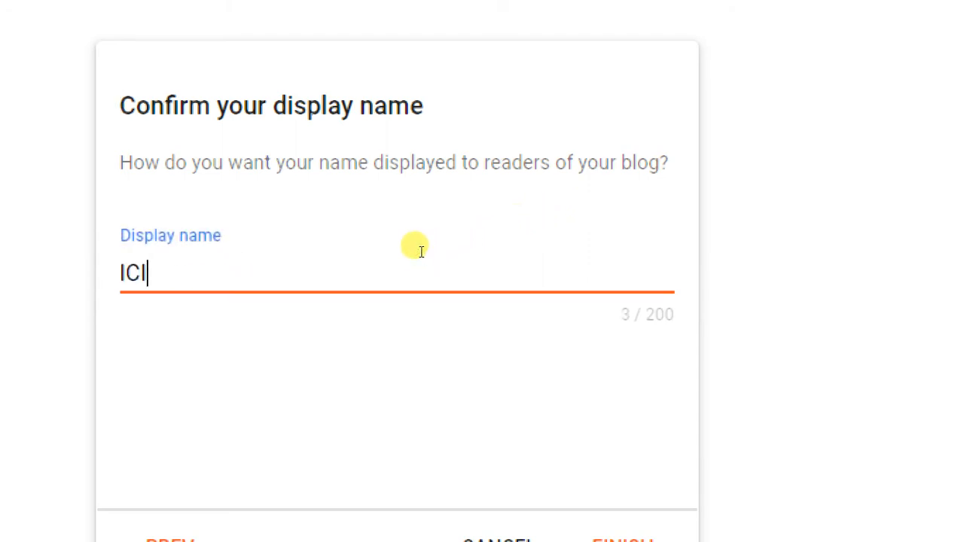
type("T Online Class")
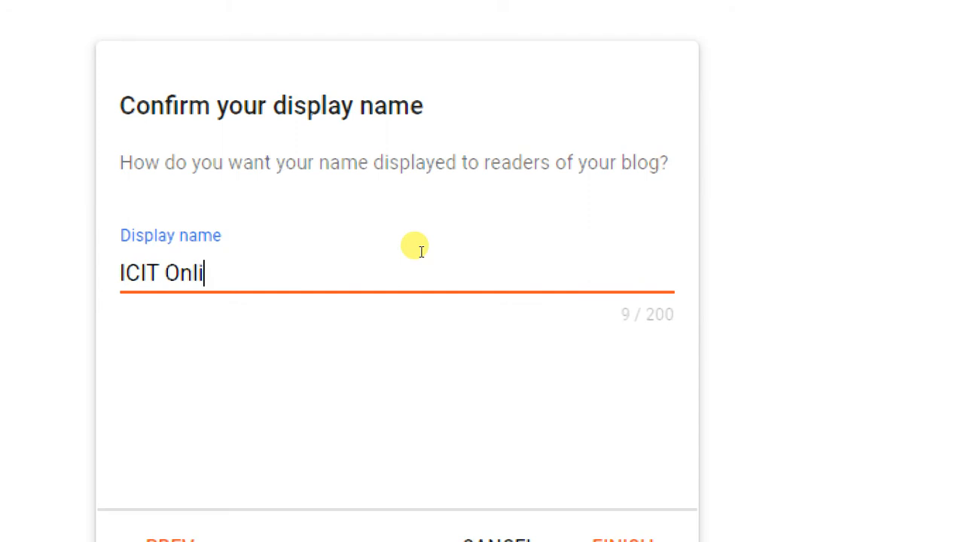
type("es")
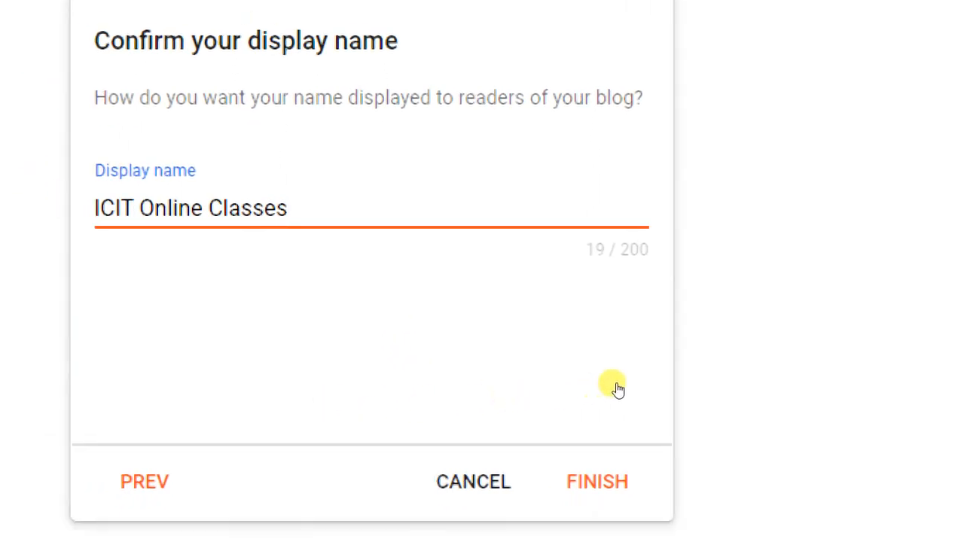
left_click(600, 482)
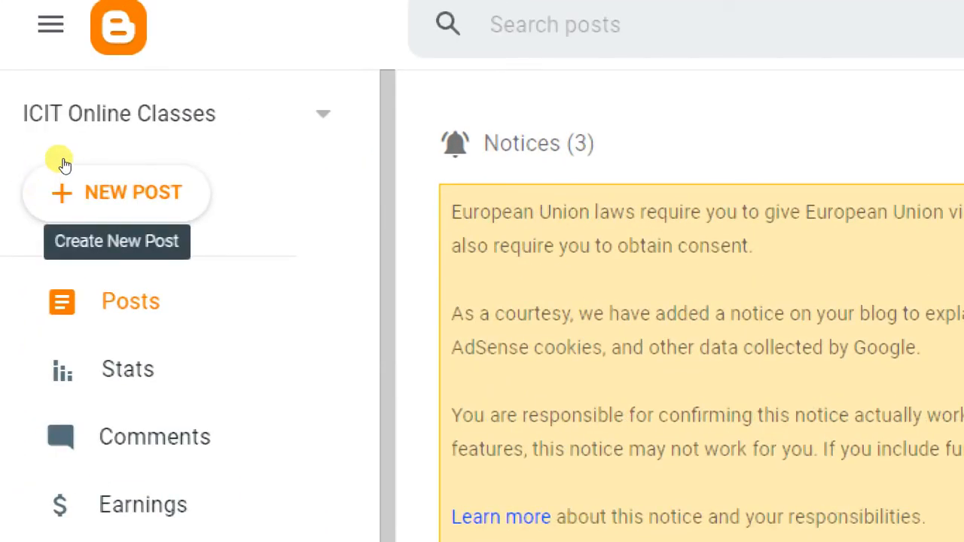
Create a new post titled "Diploma in Computer Application And Web Designing", correcting the misspelled last word with the spelling suggestion
left_click(64, 165)
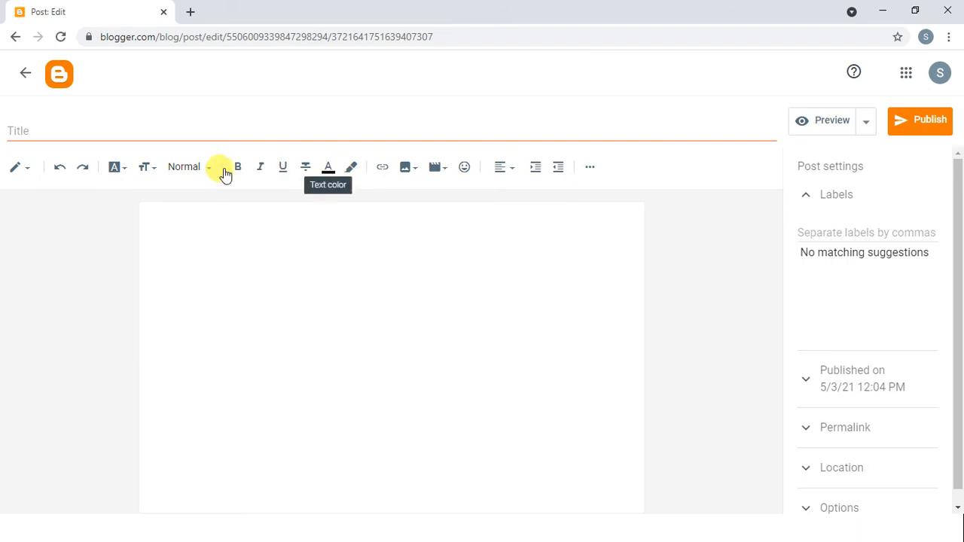
left_click(131, 129)
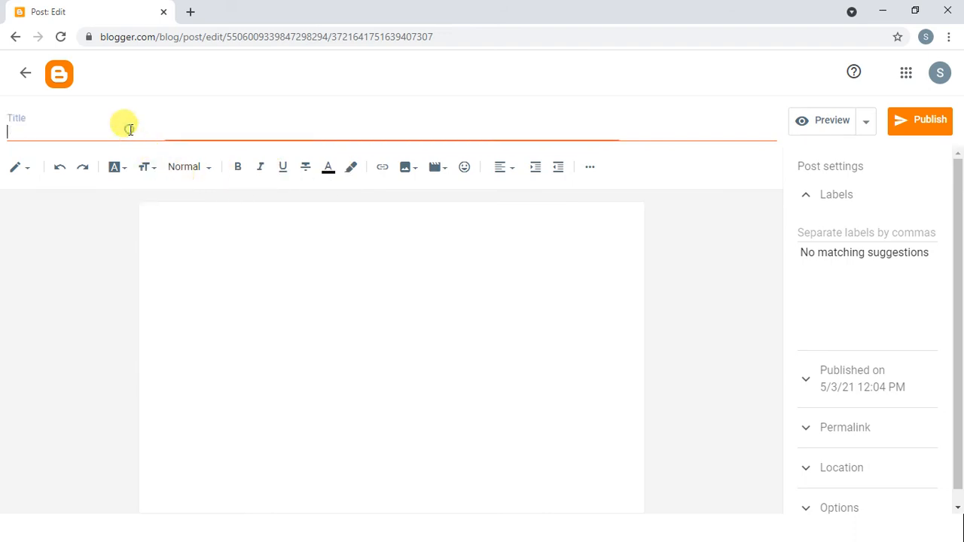
type("Diploma")
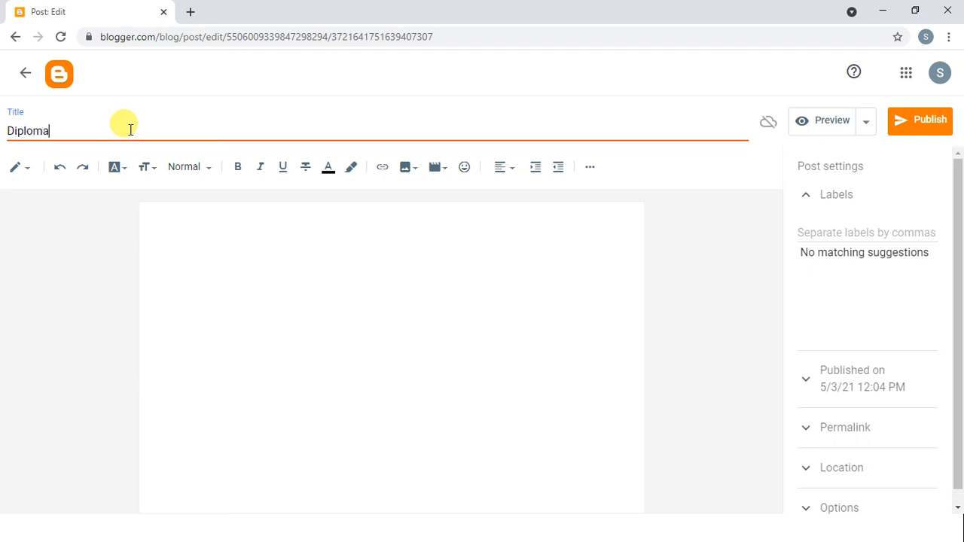
type(" in Computer Application A")
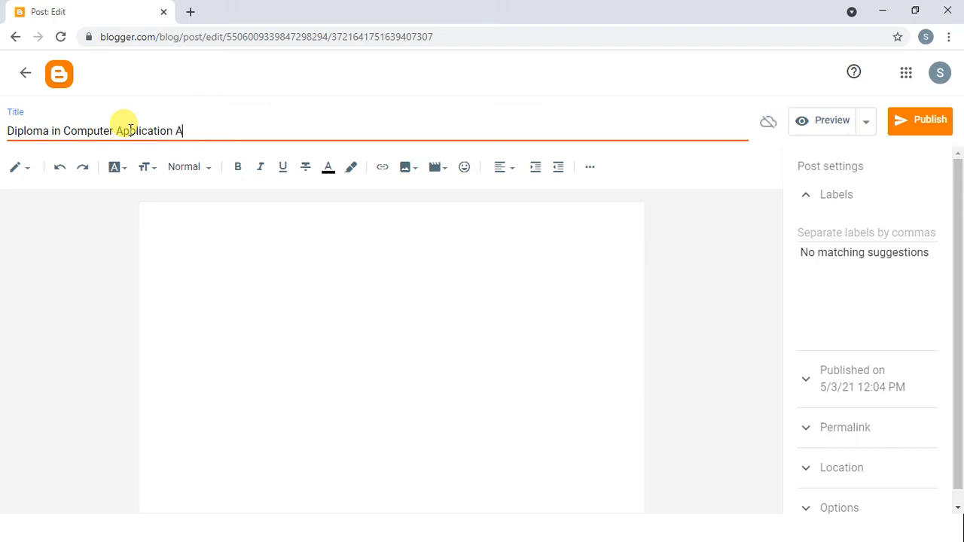
type("nd Web Desiging")
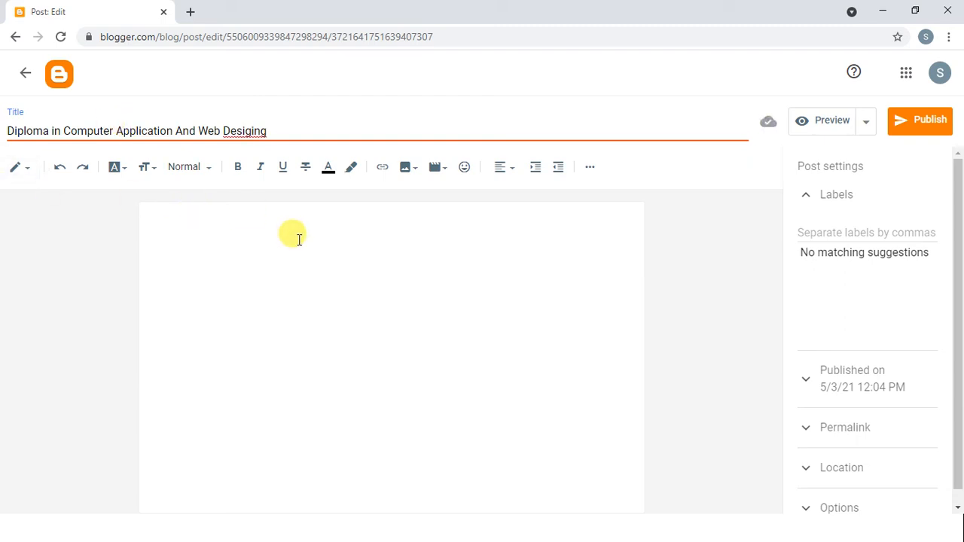
left_click(251, 131)
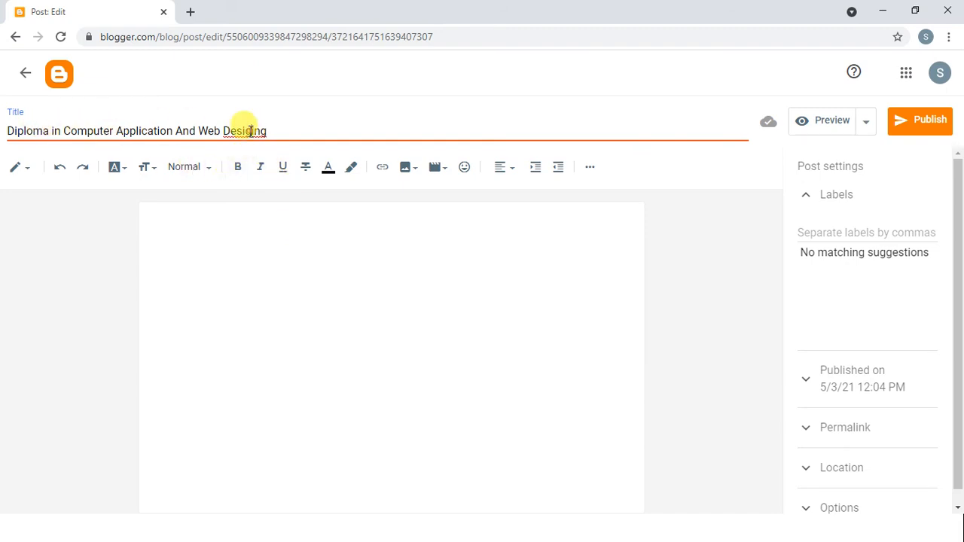
right_click(251, 131)
left_click(265, 143)
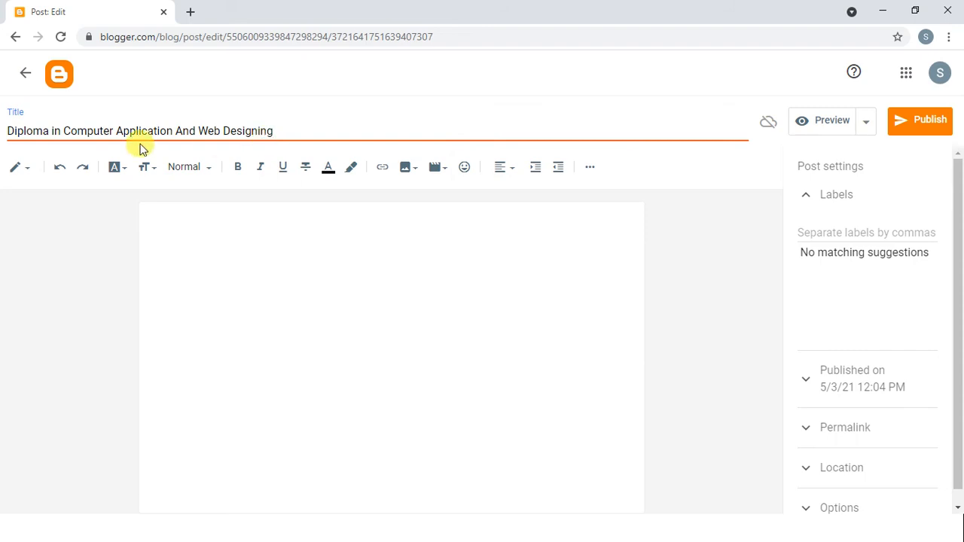
Copy the post title into the post body as its first line and add "(DCAWD)" after it
left_click(235, 232)
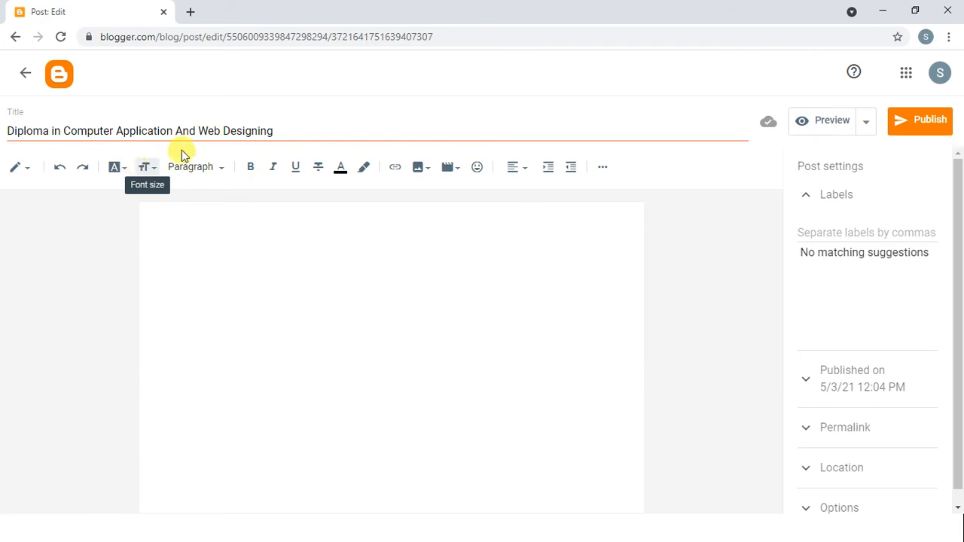
left_click(142, 128)
key("ctrl+a")
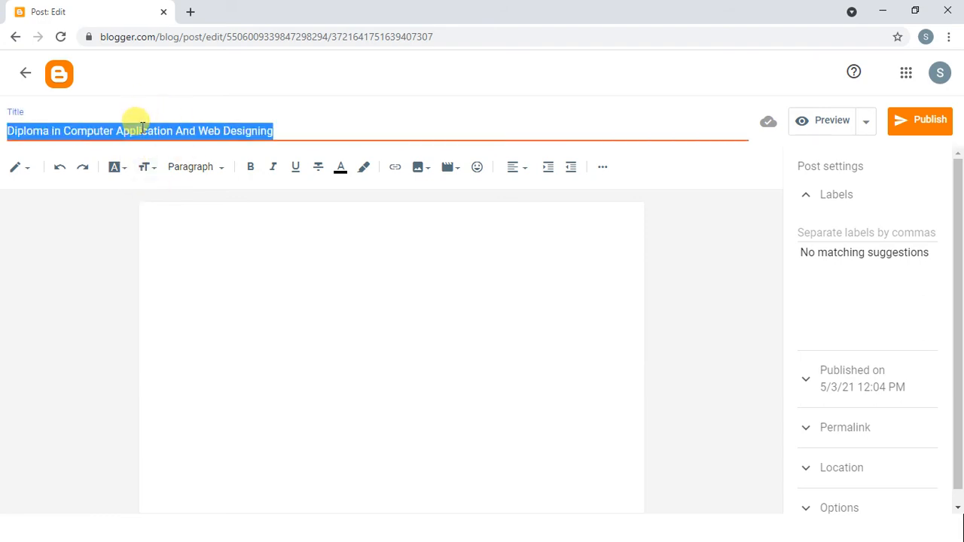
key("ctrl+c")
left_click(213, 229)
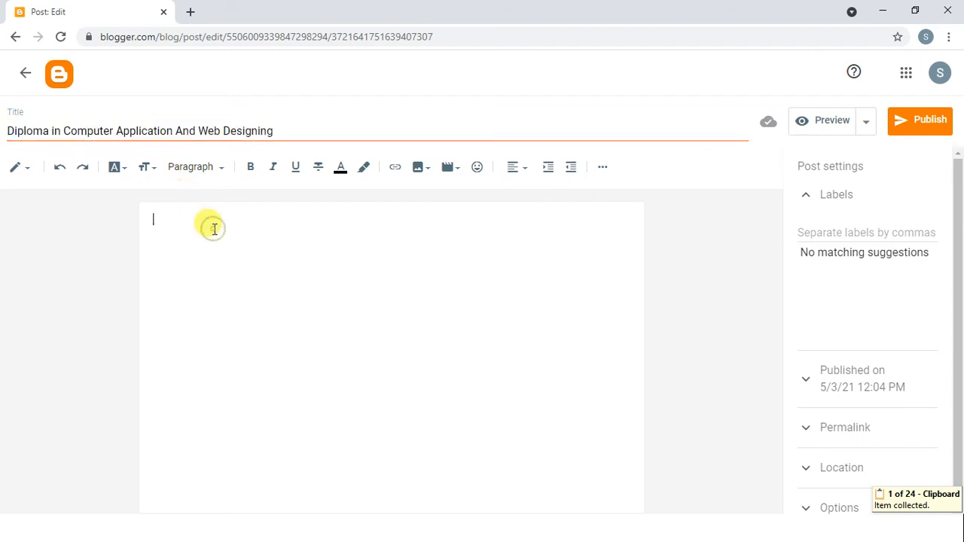
key("ctrl+v")
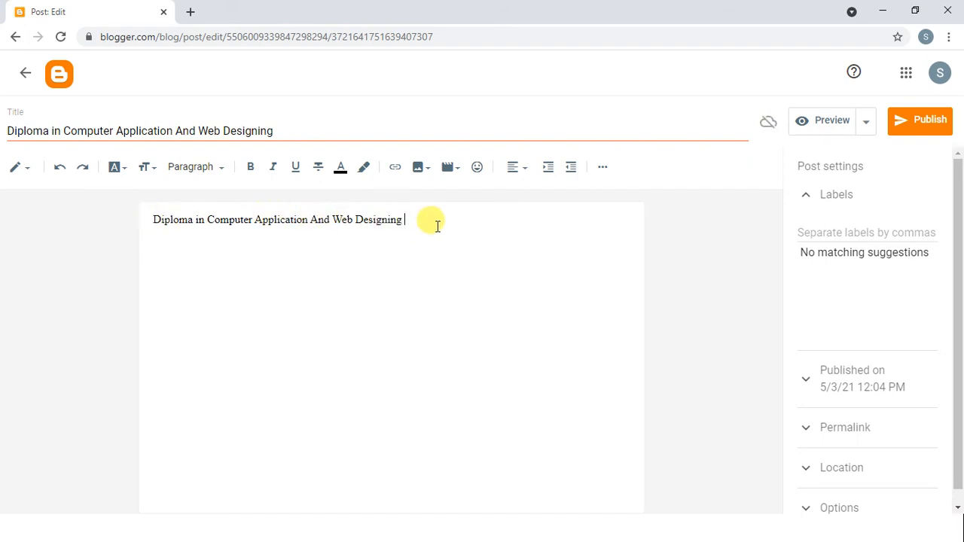
type("(DCAWD")
key("Return")
Add the line "Course Content :" to the post body, followed by the lines "Introduction To Computer" and "Windows 10"
type("Course Contet")
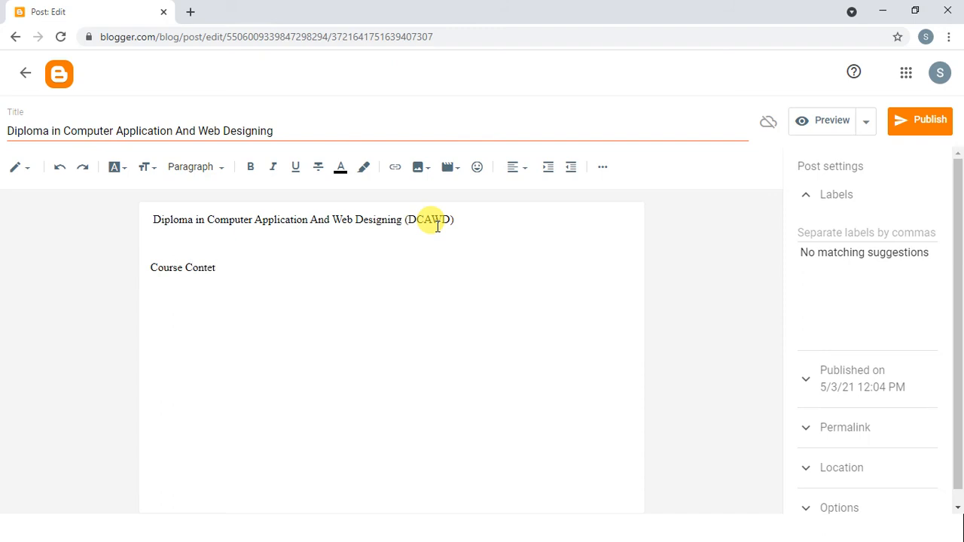
key("BackSpace")
type("nt : ")
type("Introdu")
type("ction To Computer")
key("Return")
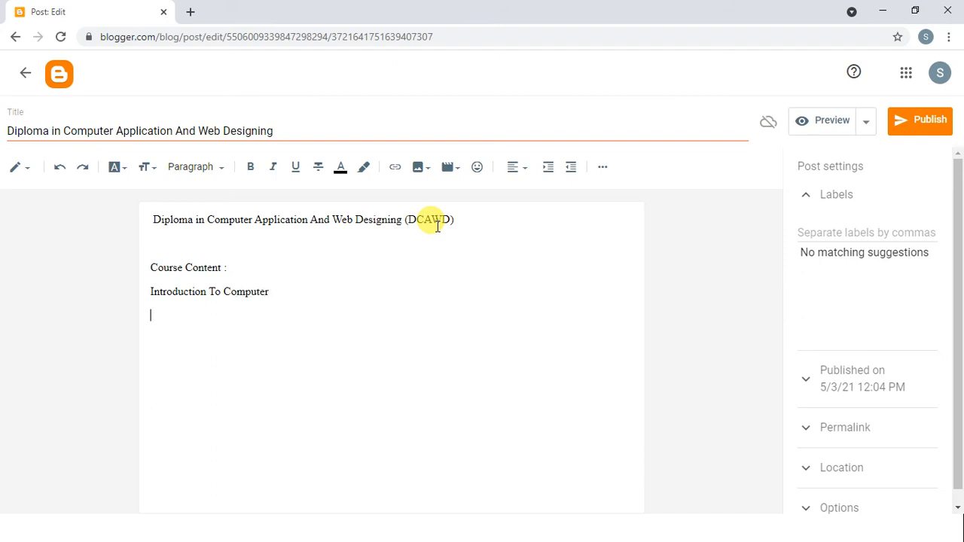
type("Windows 10")
key("Return")
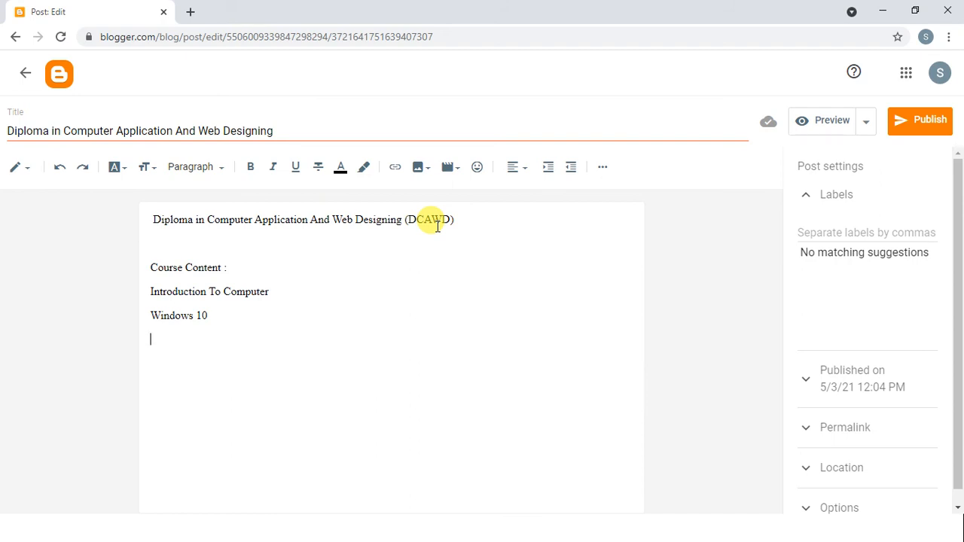
Add the lines "Ms -Office" and "HTML" below "Windows 10" in the post body
type("Ms _Office")
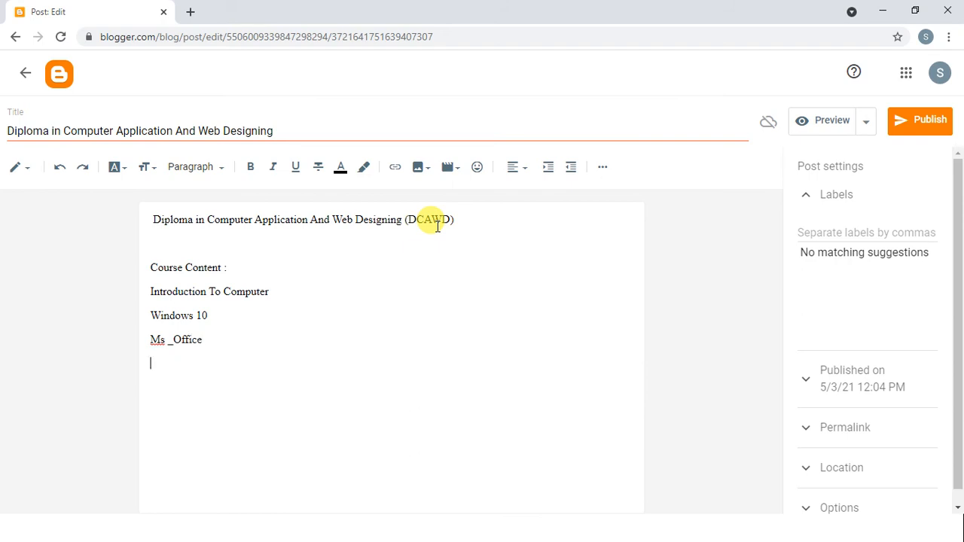
key("Right")
key("Right")
key("Right")
key("BackSpace")
key("Return")
type("HTML")
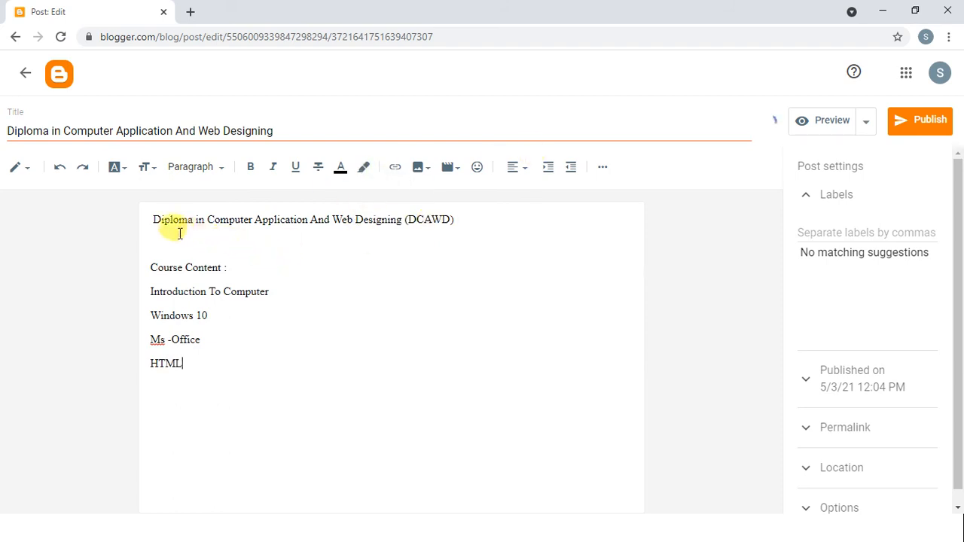
Format the post body's first line, "Diploma in Computer Application And Web Designing (DCAWD)", as red, bold and center-aligned
triple_click(162, 218)
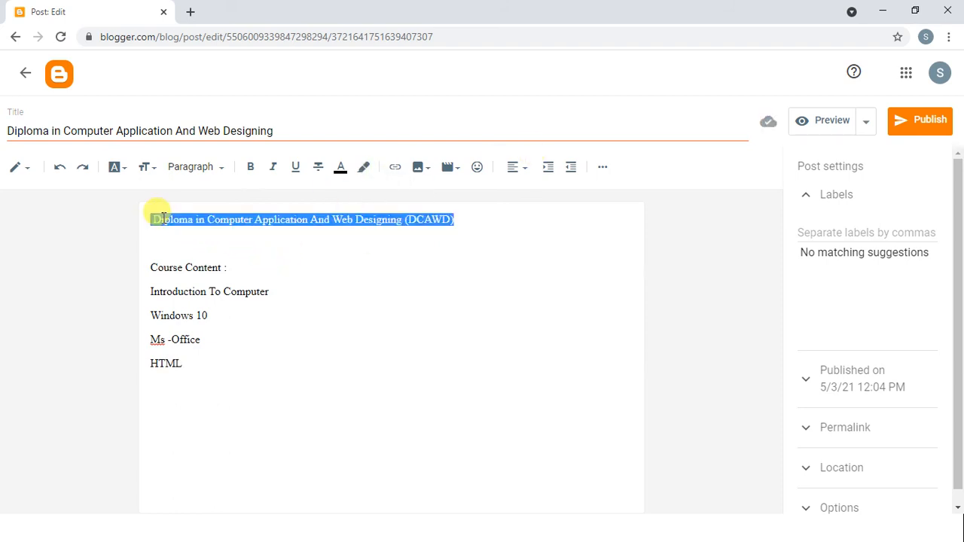
left_click(340, 168)
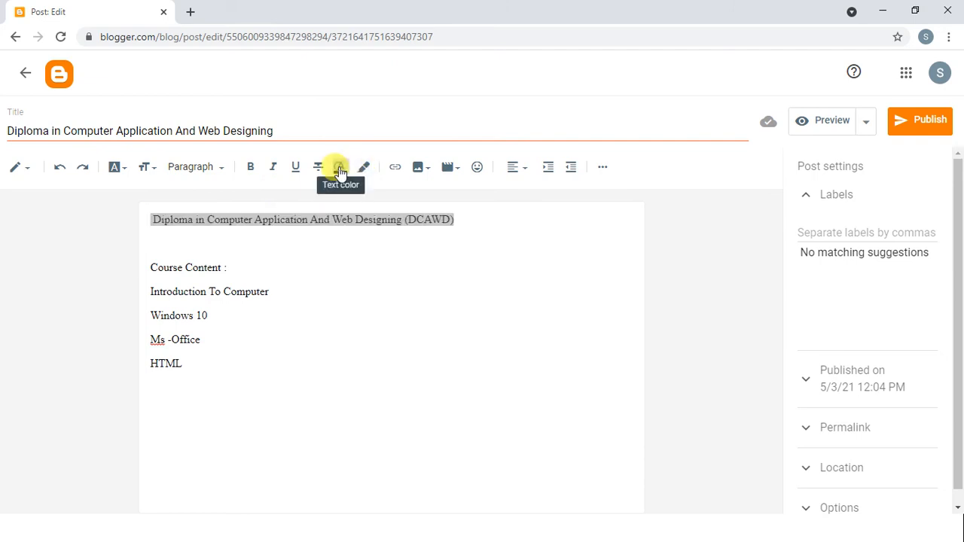
left_click(392, 181)
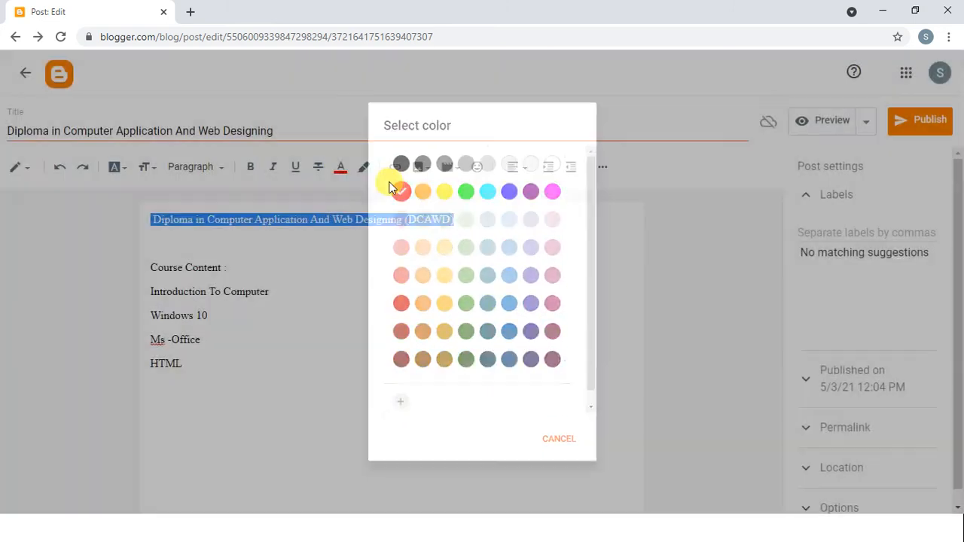
left_click(250, 168)
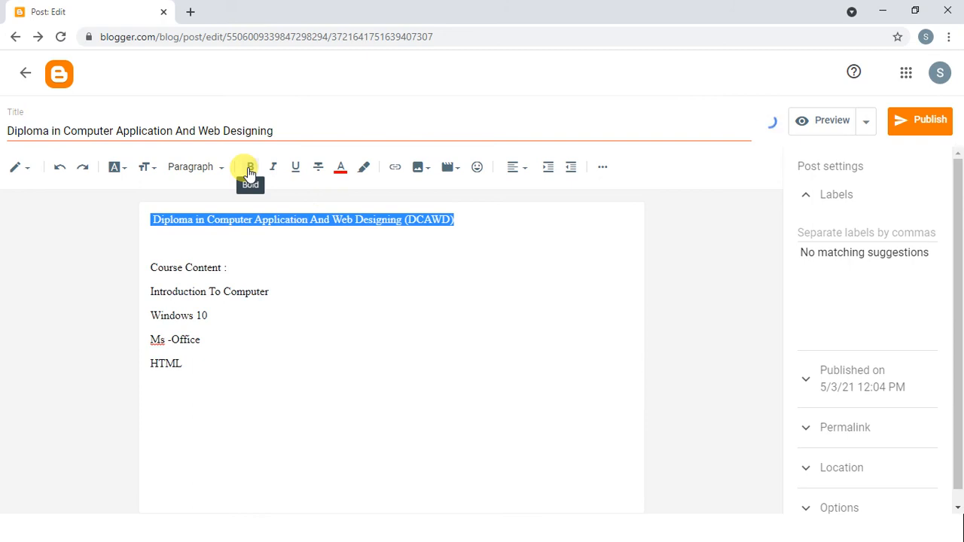
left_click(525, 172)
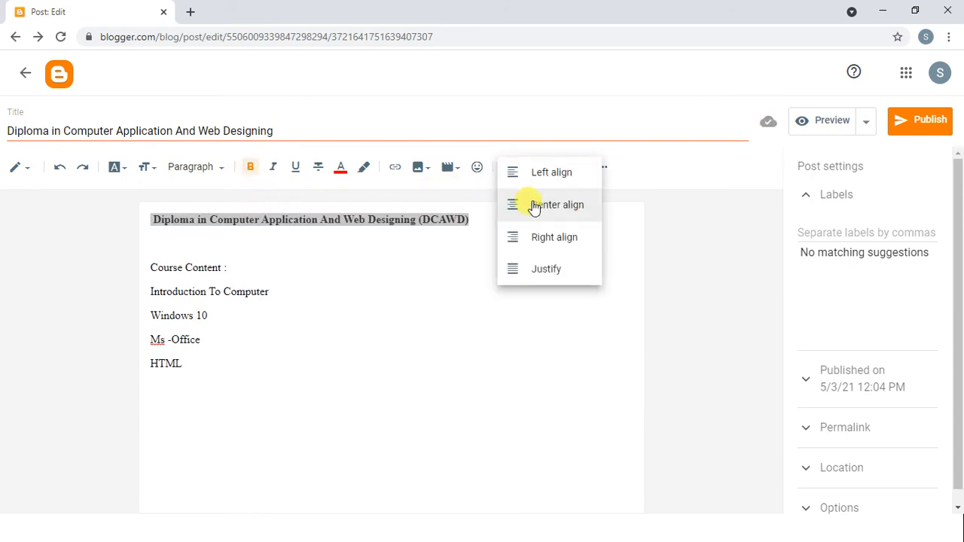
left_click(535, 207)
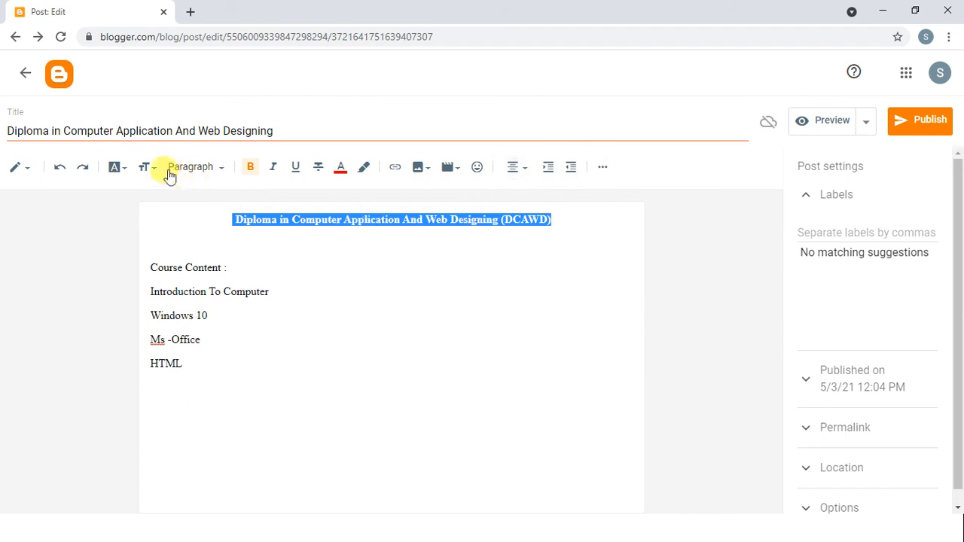
Set the heading line's font to Arial and its size to Largest
left_click(114, 167)
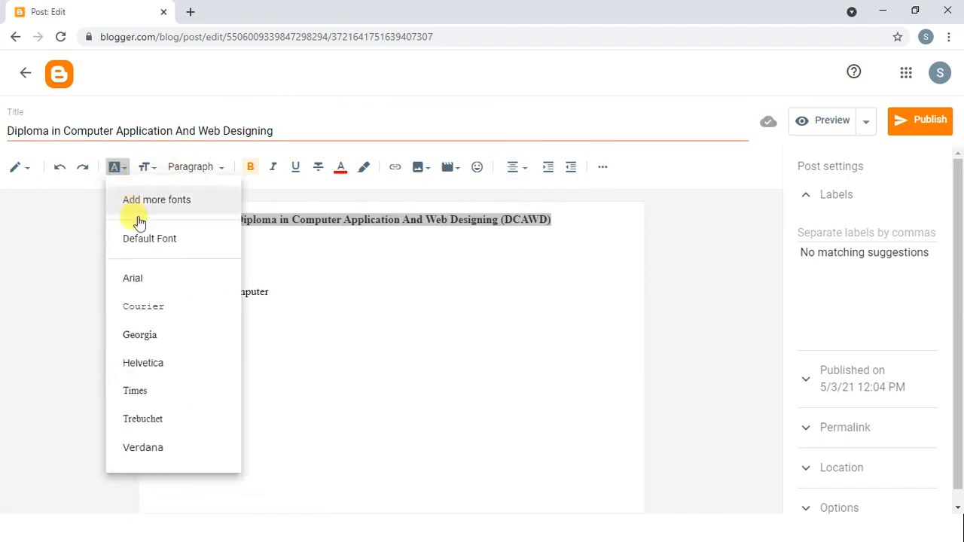
left_click(140, 280)
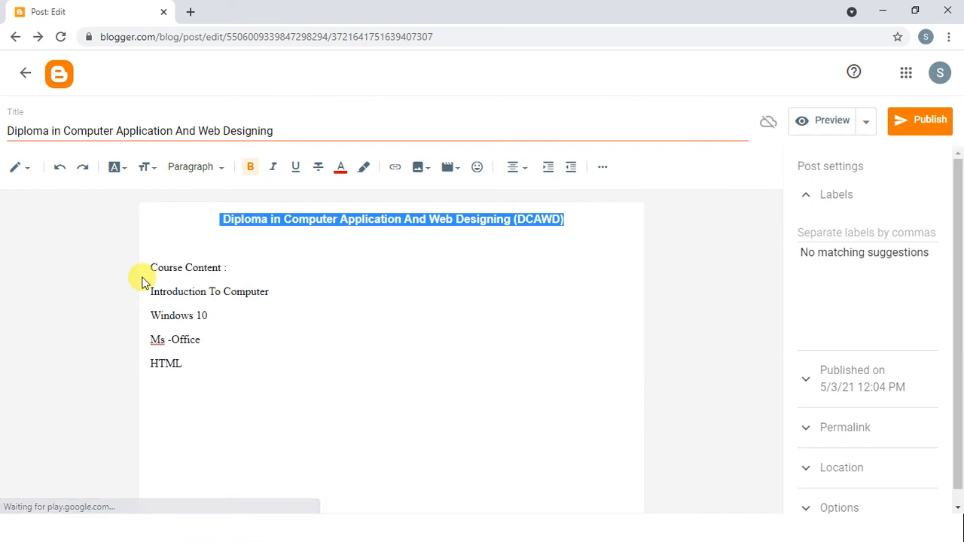
left_click(147, 167)
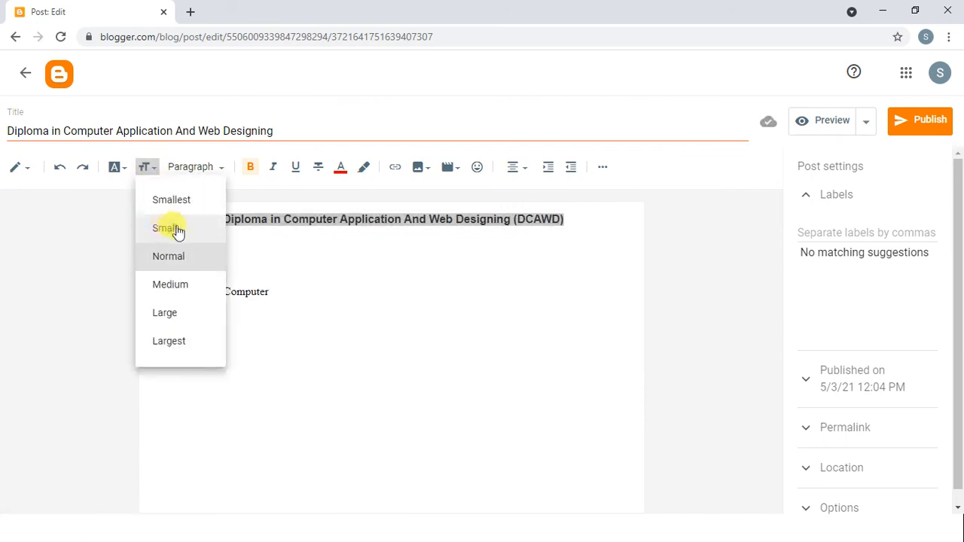
left_click(162, 345)
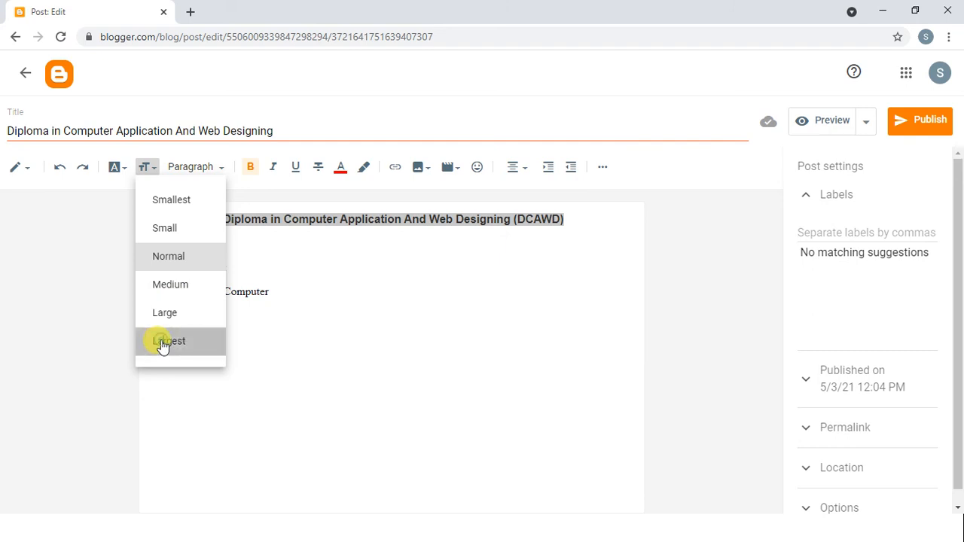
Format the "Course Content :" line as blue, Large and bold
left_click(330, 315)
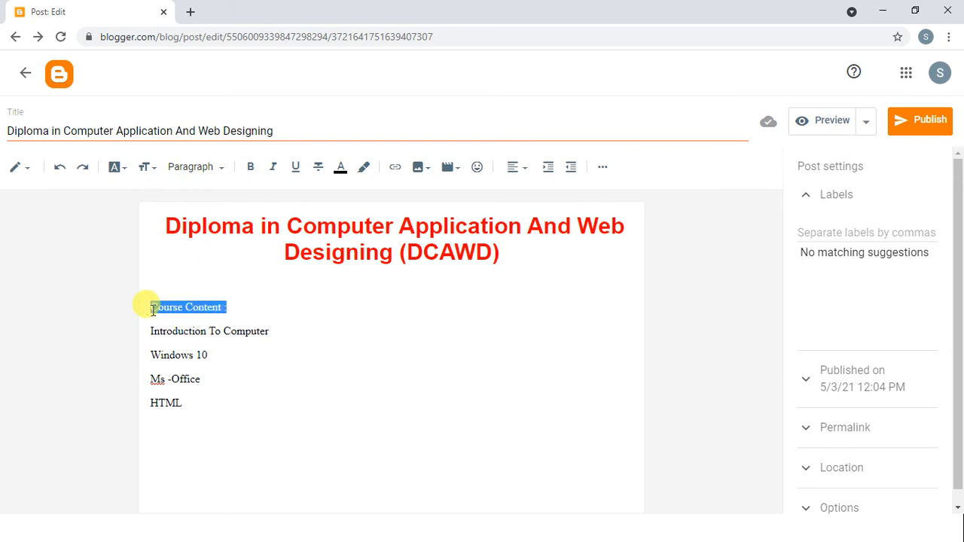
left_click(340, 167)
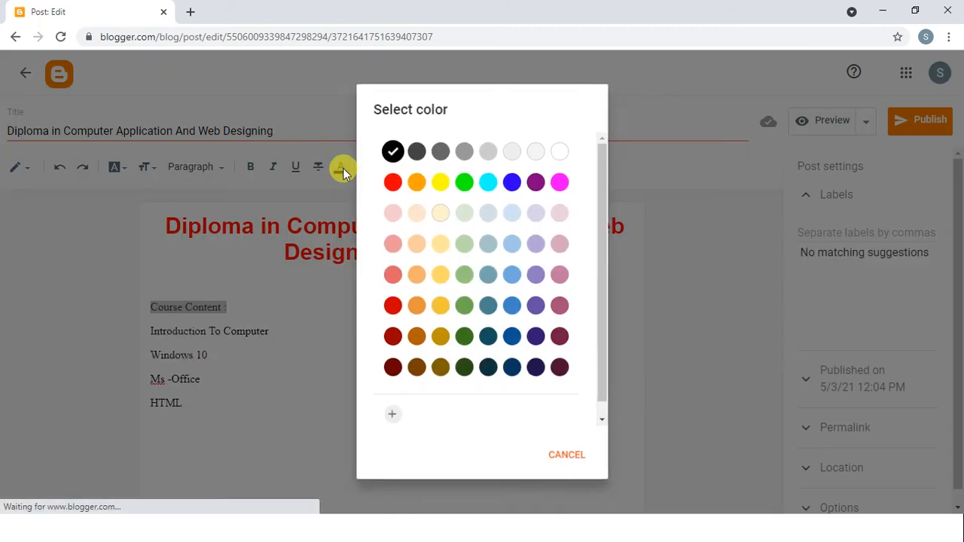
left_click(512, 189)
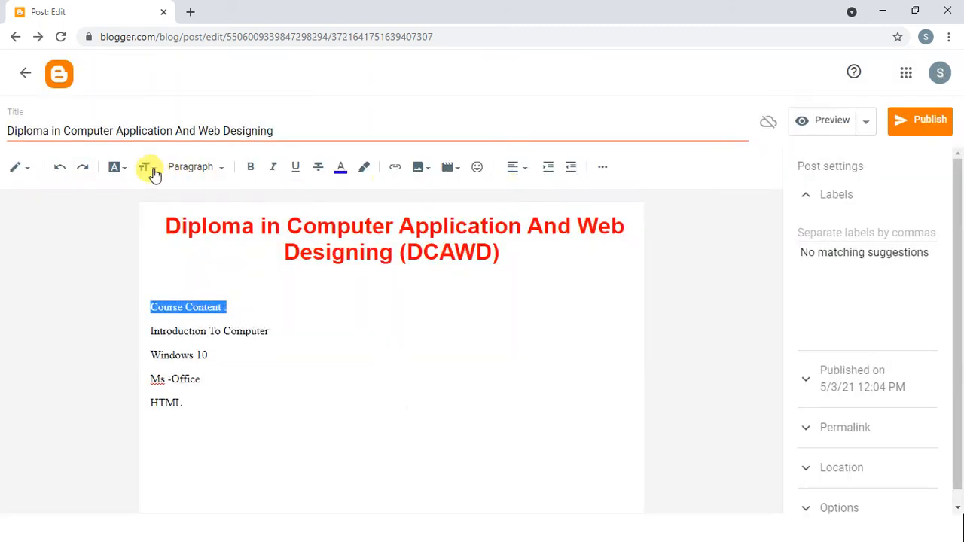
left_click(151, 172)
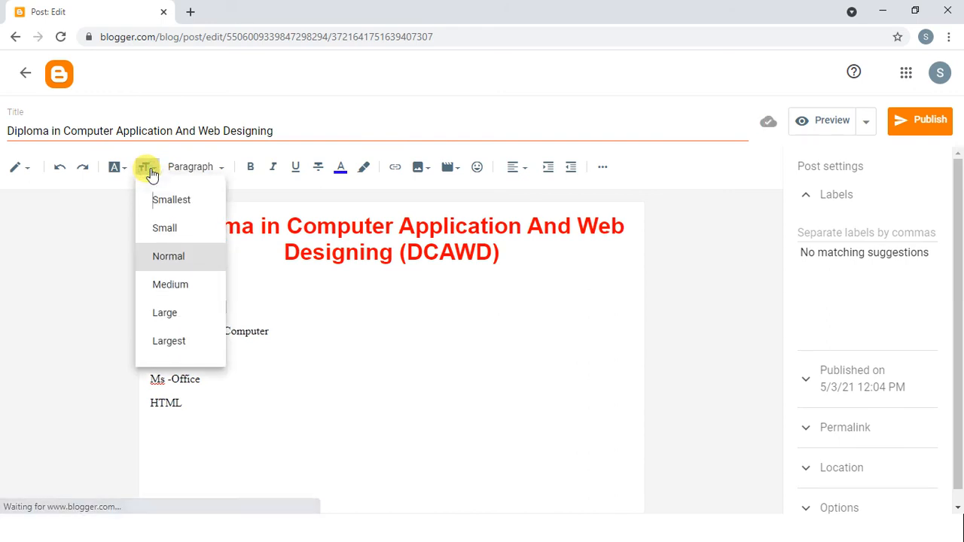
left_click(163, 311)
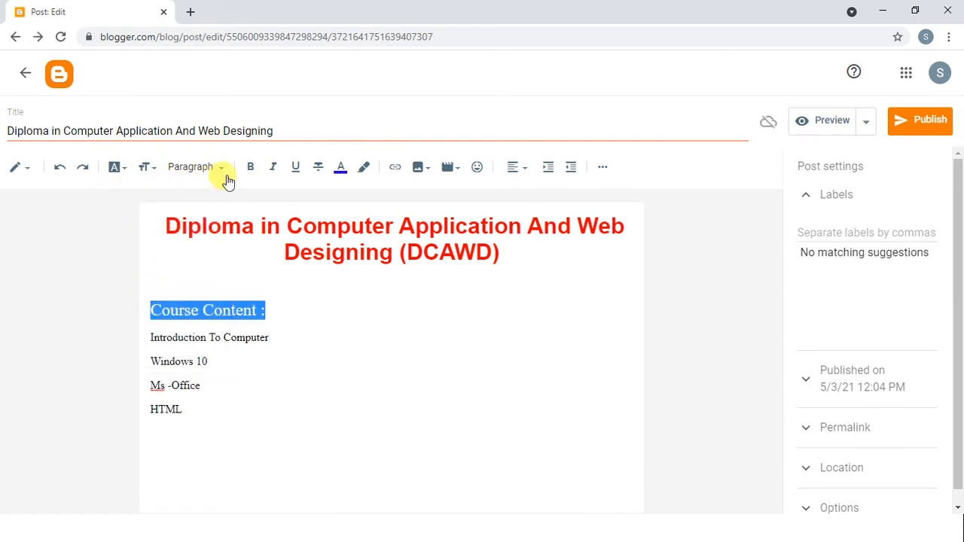
left_click(251, 168)
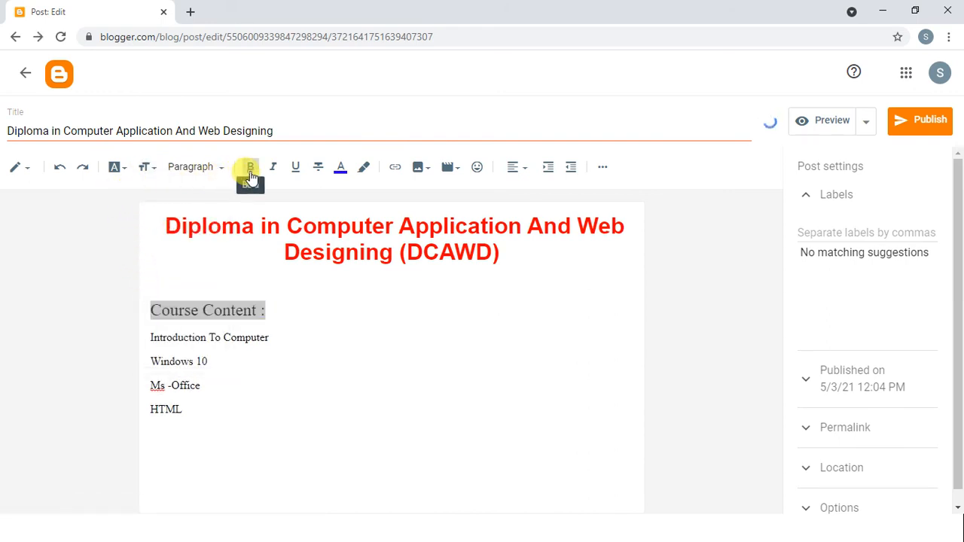
left_click(291, 363)
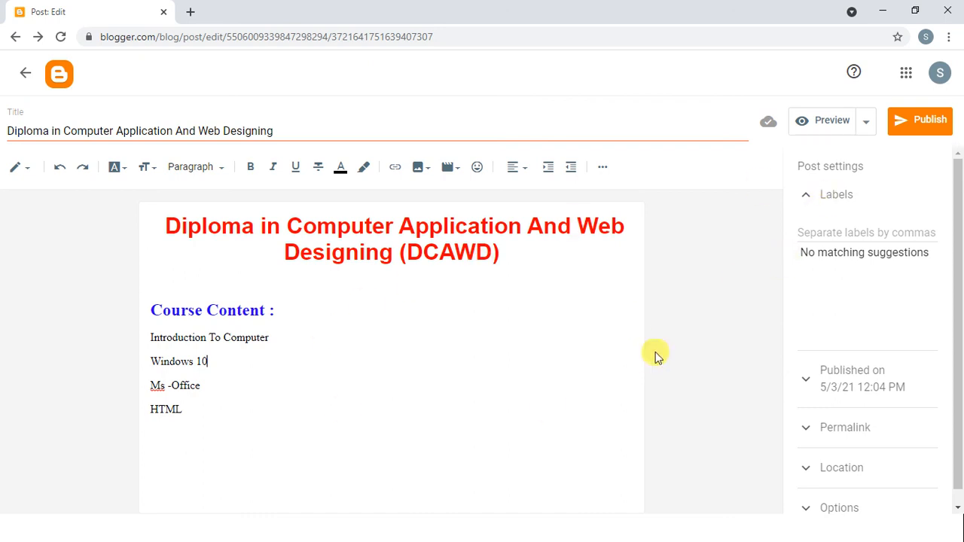
Save the post and publish it to the blog
left_click(871, 124)
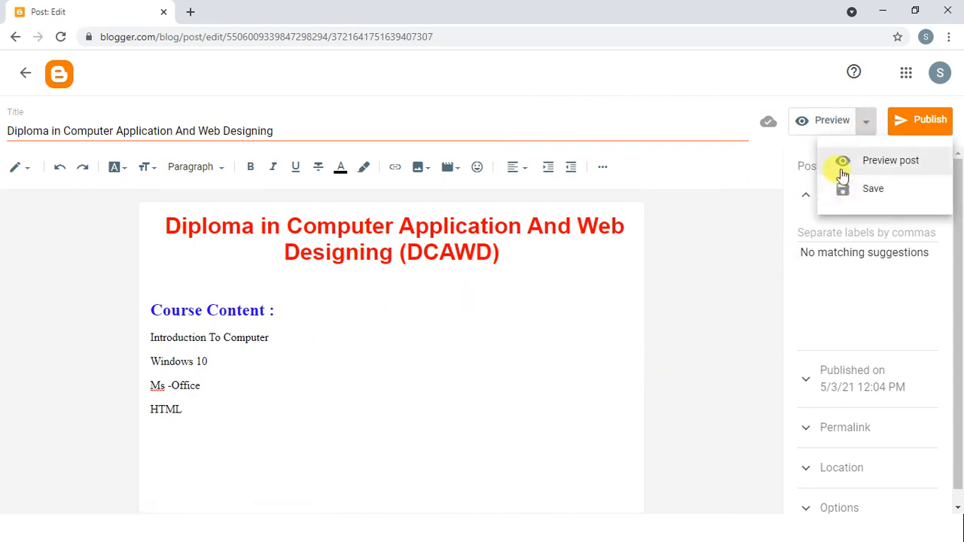
left_click(854, 194)
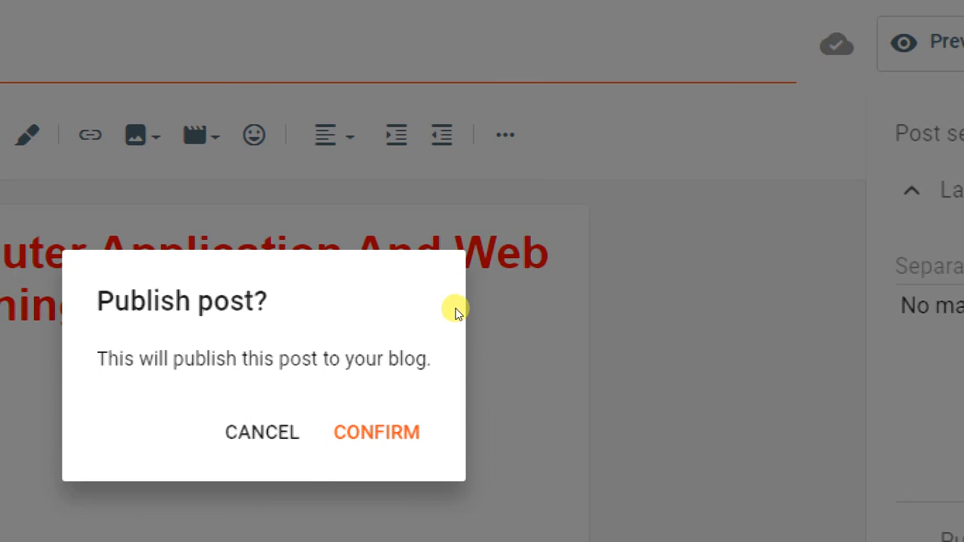
key("Return")
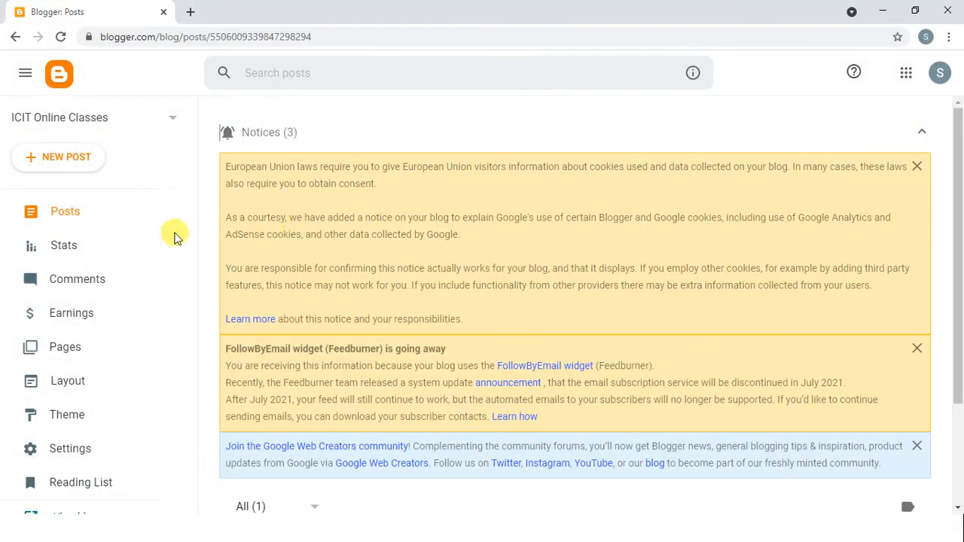
Find the published post "Diploma in Computer Application And Web Designing" in the posts list and open it to review its content and settings
left_click(70, 220)
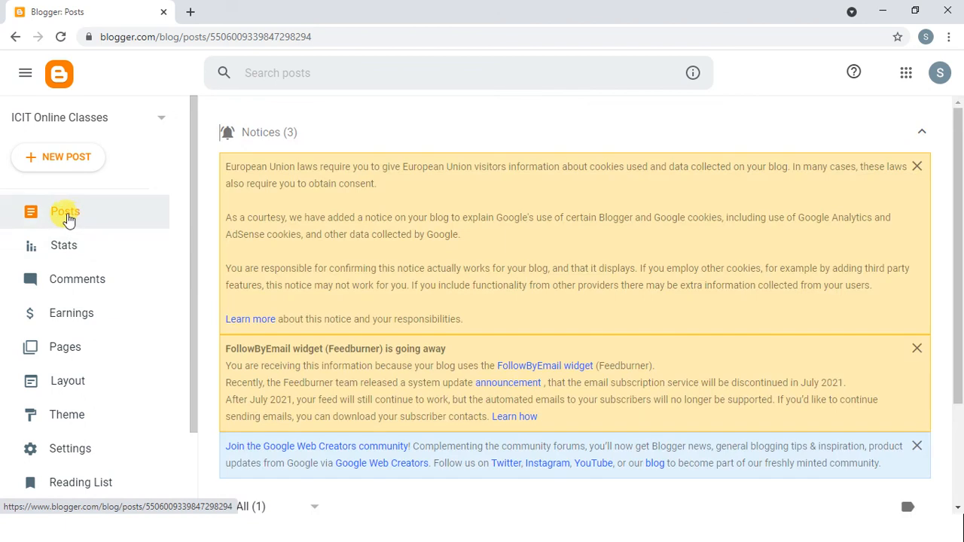
left_click(72, 219)
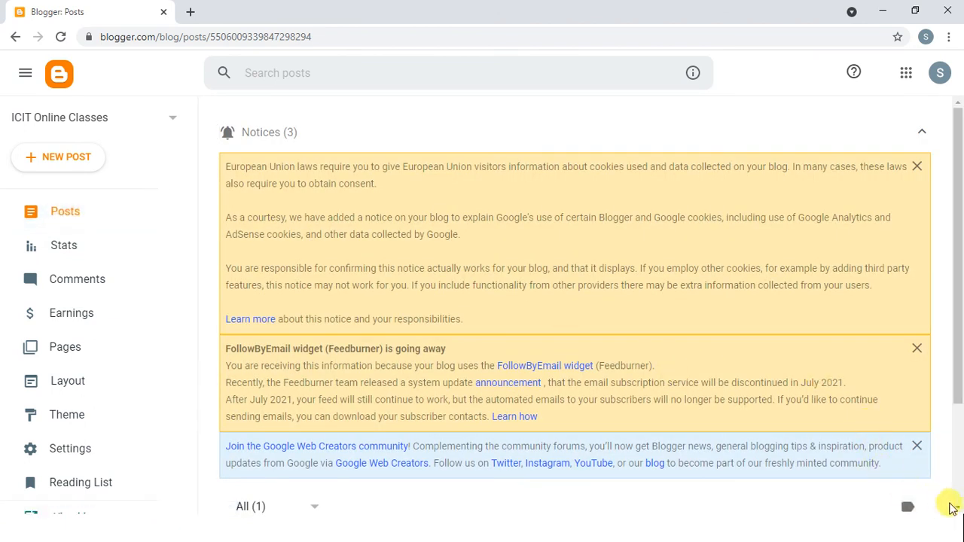
scroll(958, 513, "down", 2)
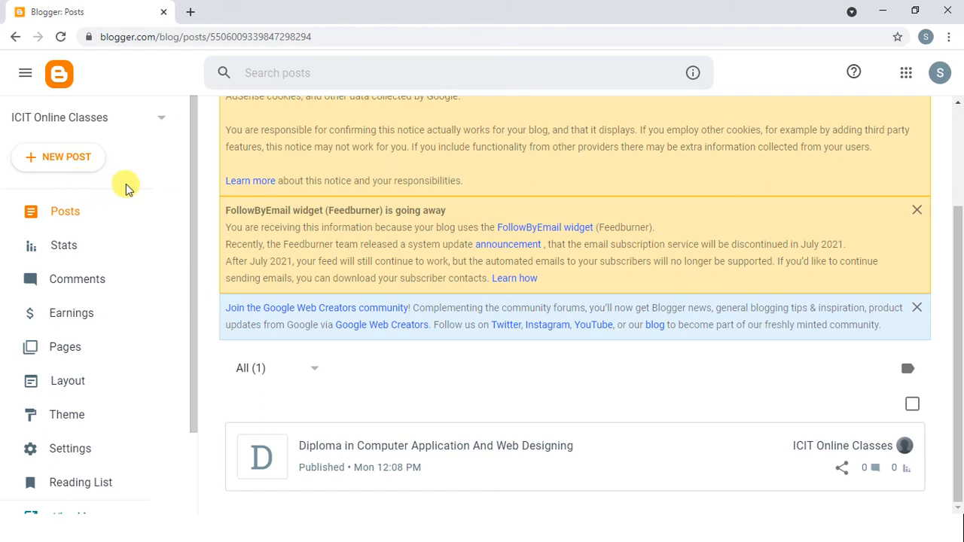
left_click(940, 73)
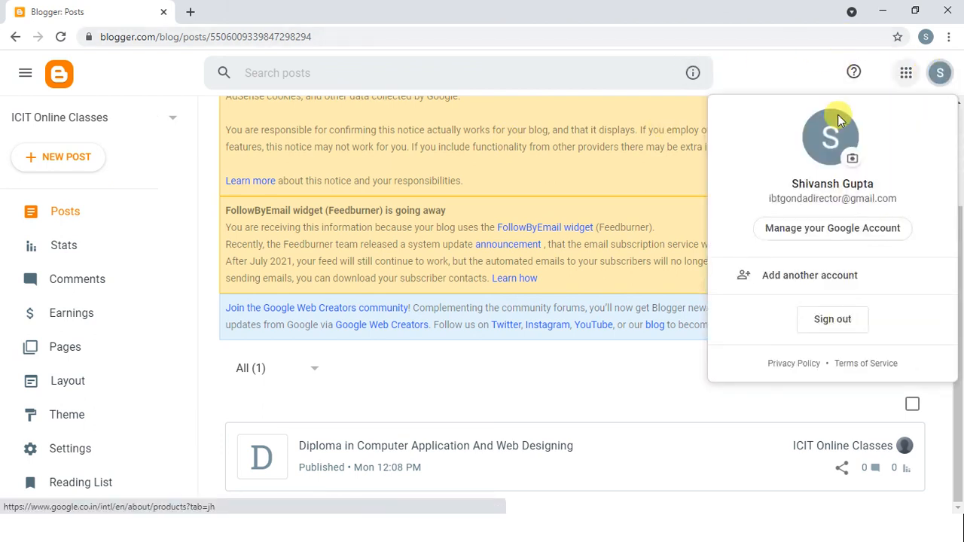
left_click(361, 467)
left_click(360, 465)
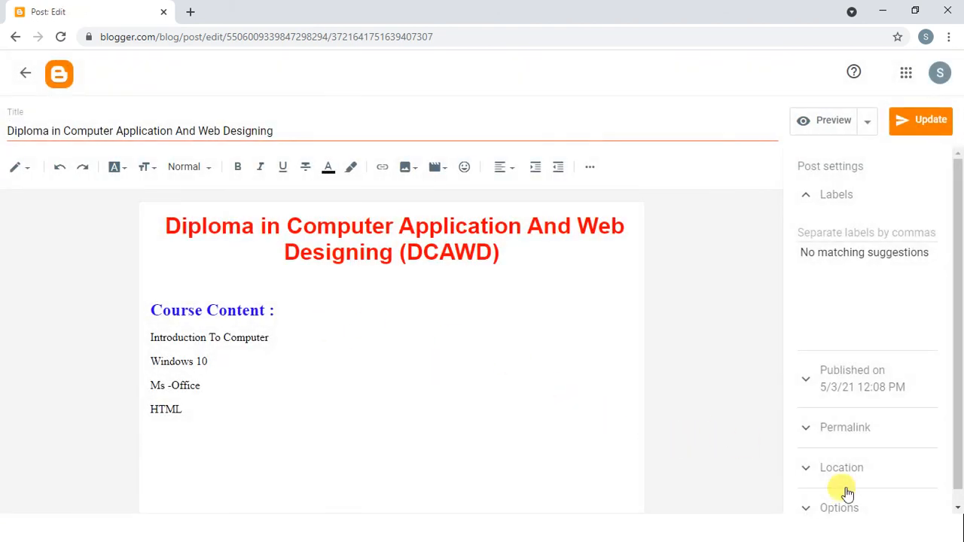
left_click(958, 511)
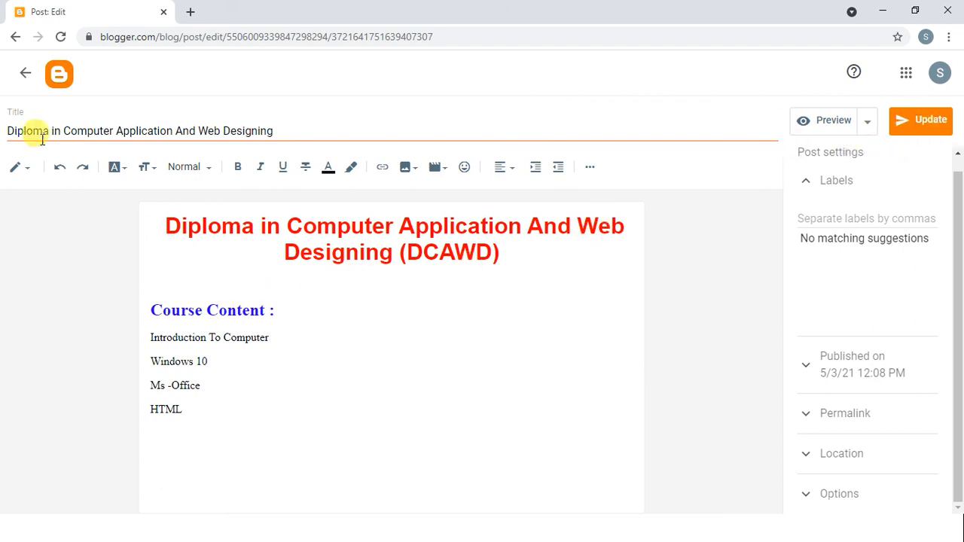
Return to the blog's posts list and sign out of the Google account
left_click(58, 74)
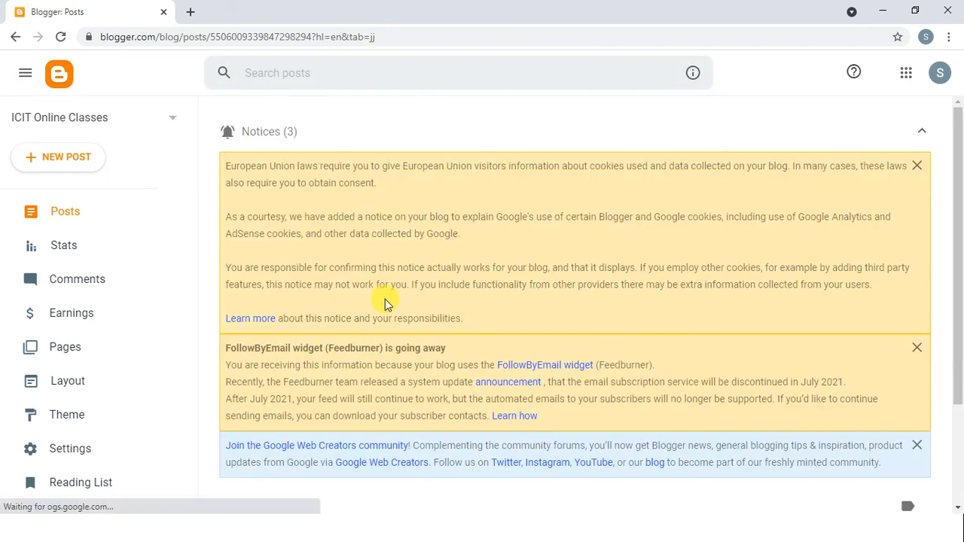
left_click(939, 78)
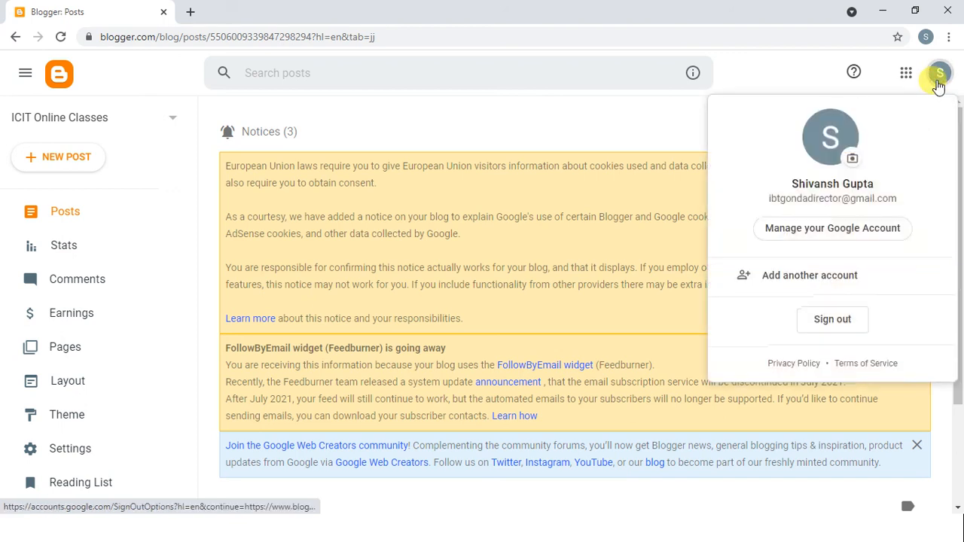
left_click(819, 328)
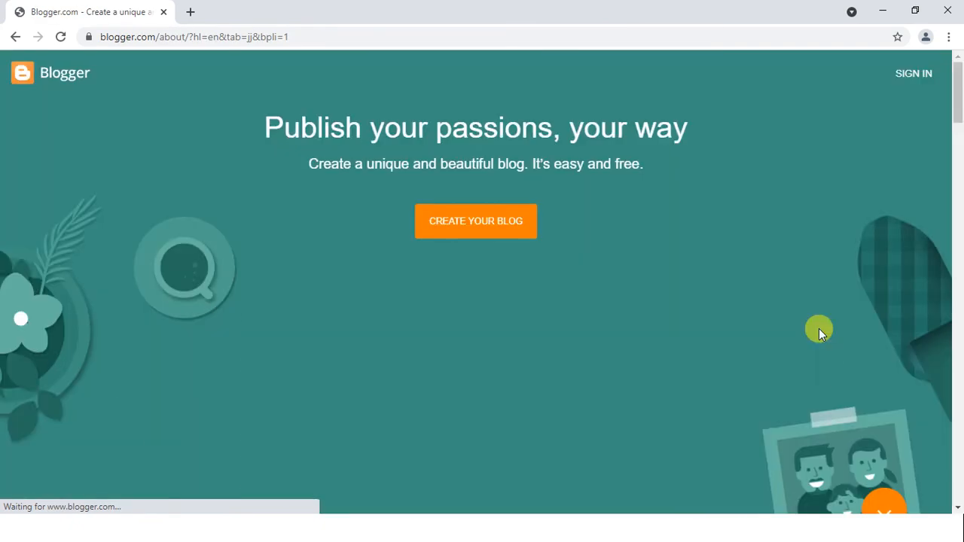
Replace the Blogger page with a new tab, visit dcawd.blogspot.com, and open the full "Diploma in Computer Application And Web Designing" post
left_click(192, 13)
left_click(165, 12)
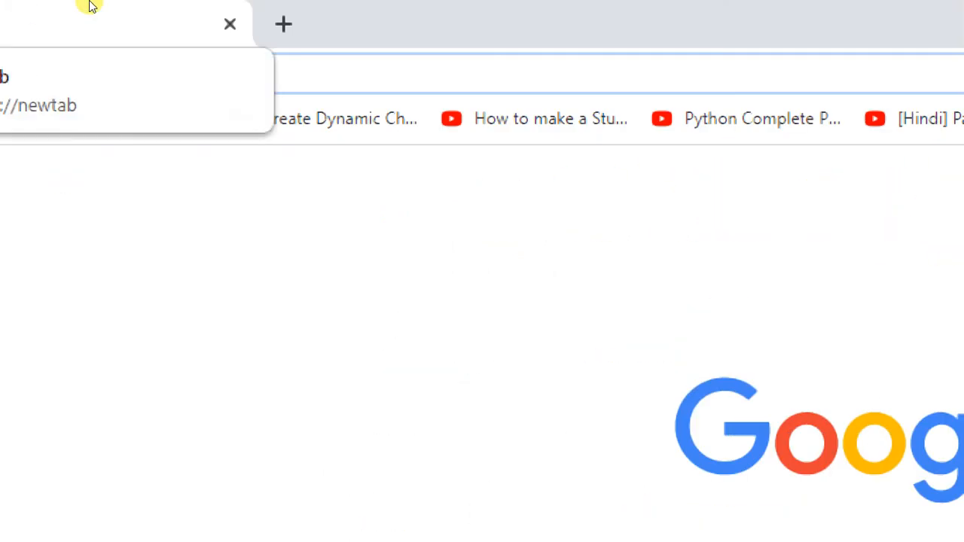
type("dc")
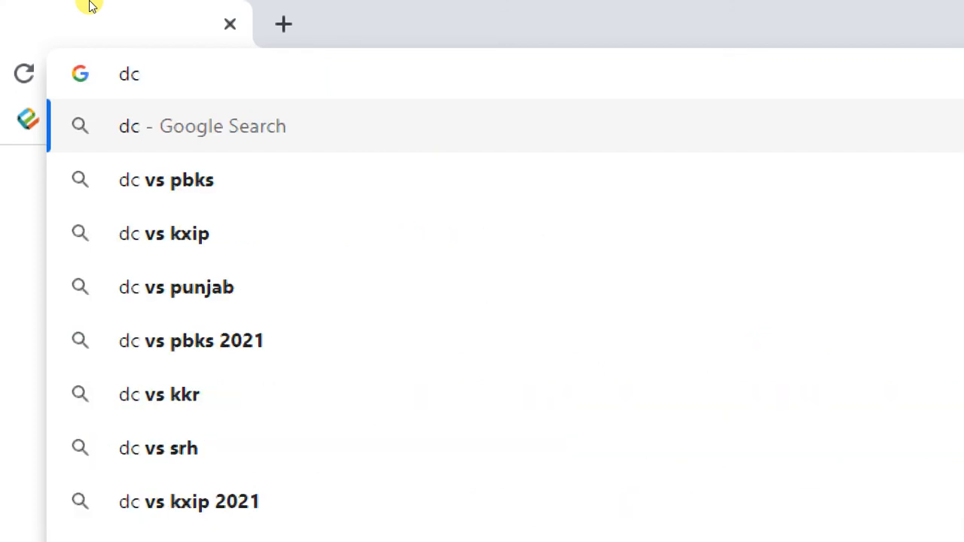
type("awd")
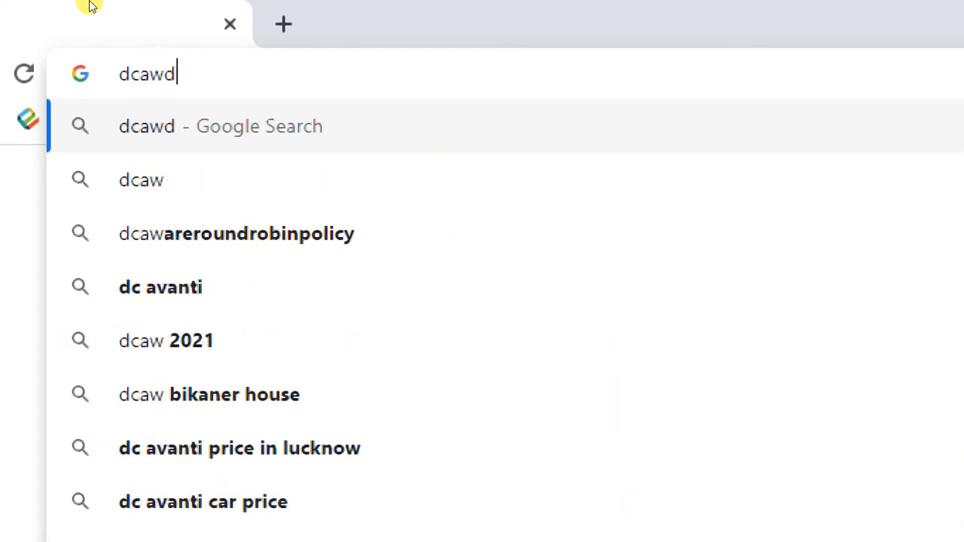
type(".")
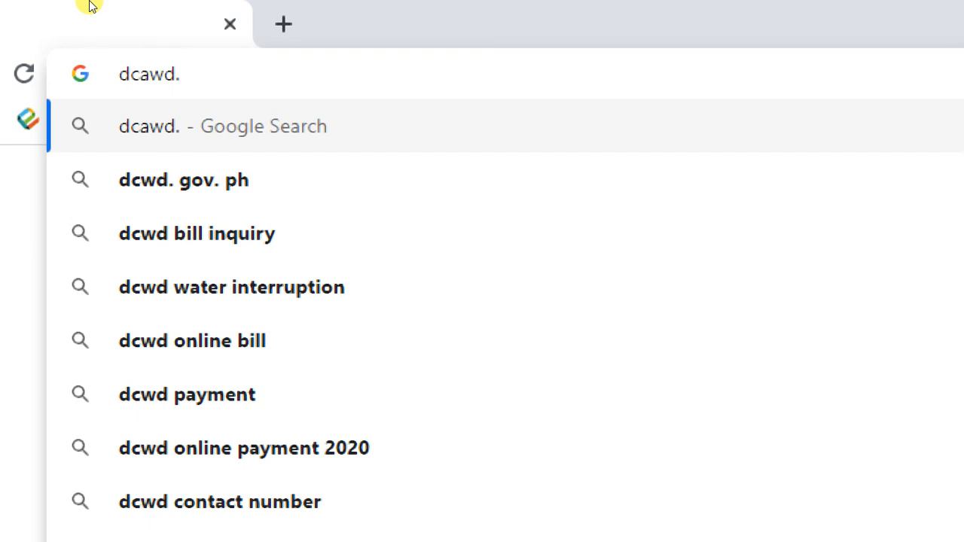
type("b")
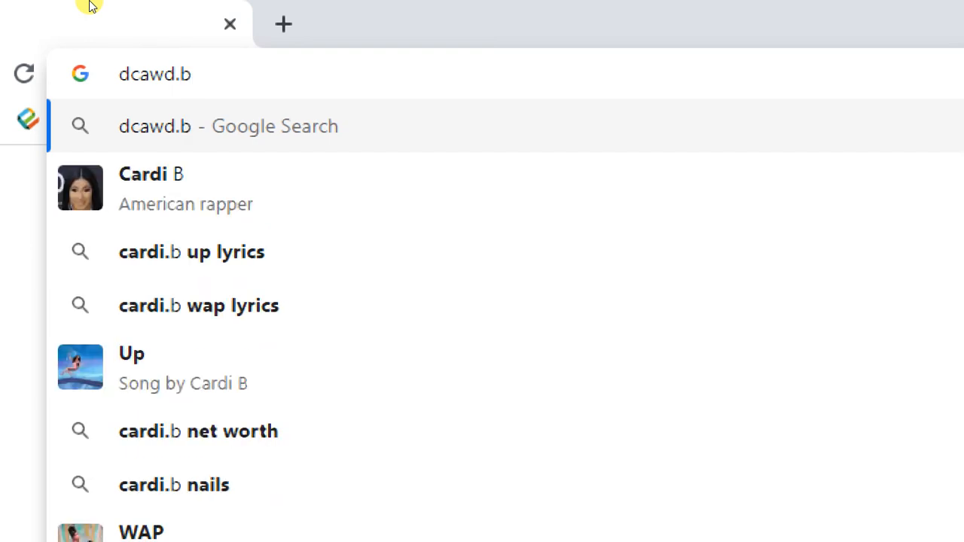
type("log")
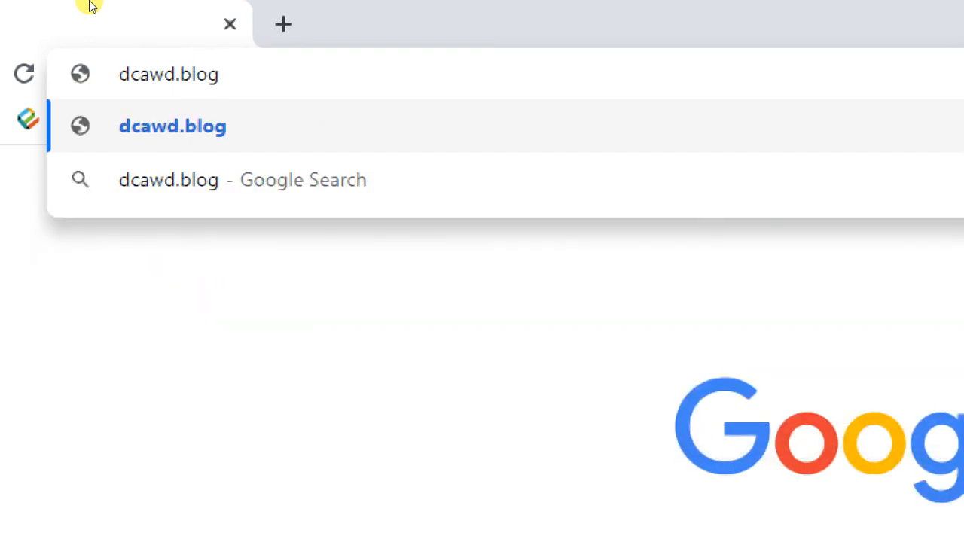
type("sp")
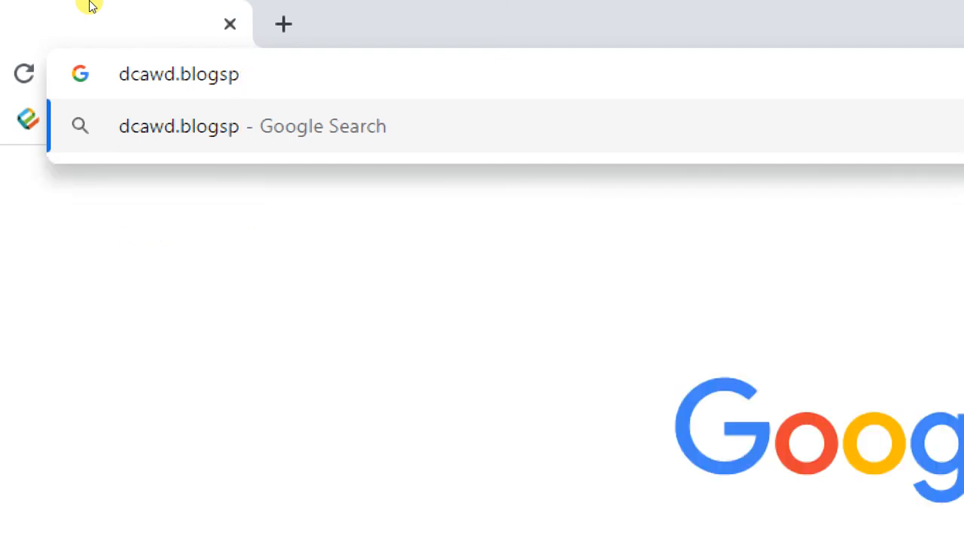
type("ot.com")
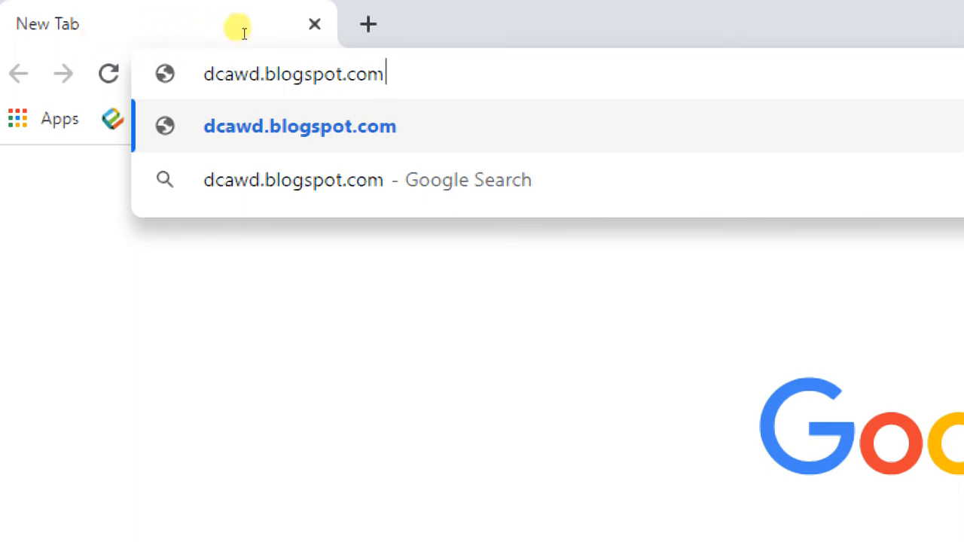
key("Return")
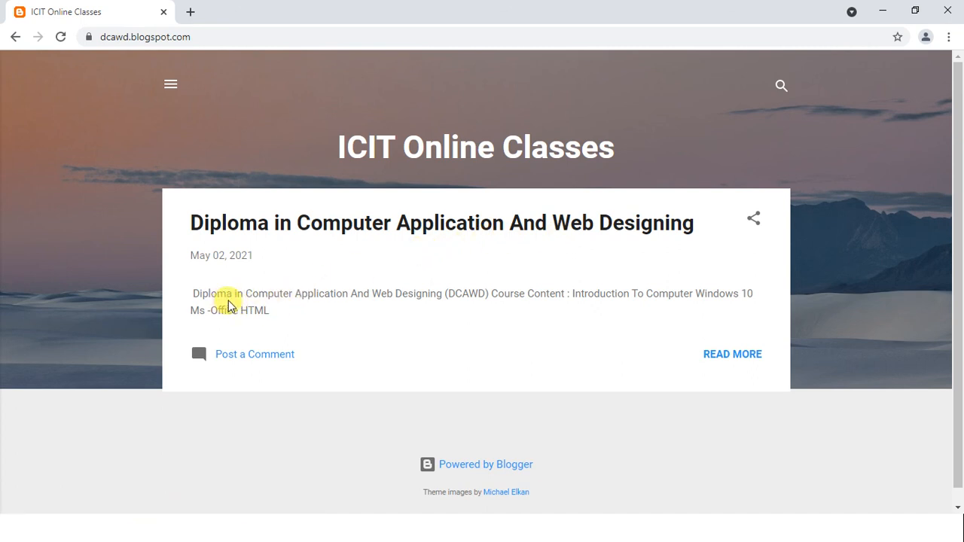
left_click(723, 356)
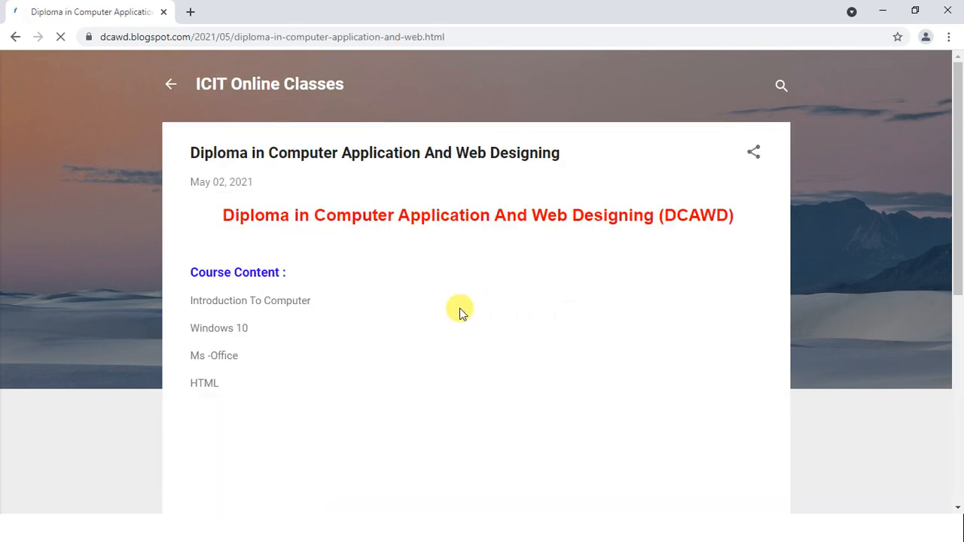